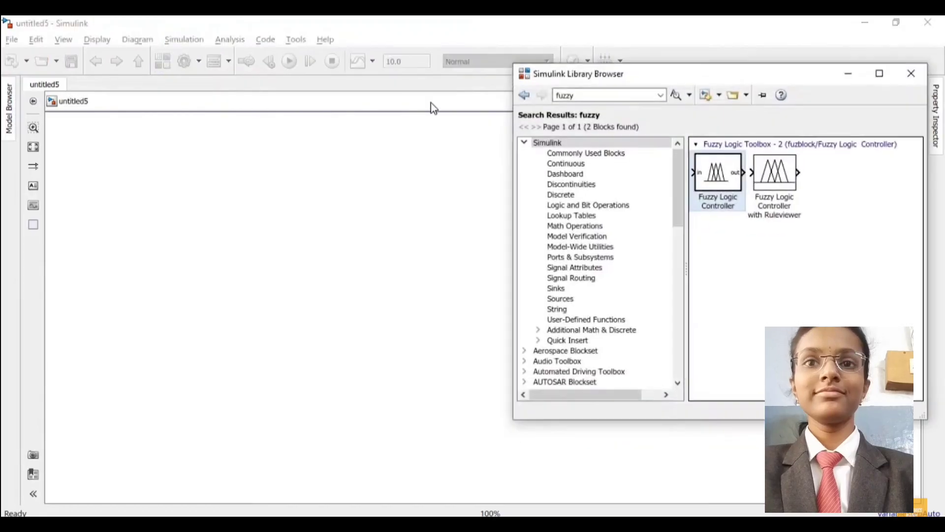
# Search the block library for "powergui" and add the powergui and Voltage Measurement blocks to the model
pyautogui.doubleClick(578, 95)
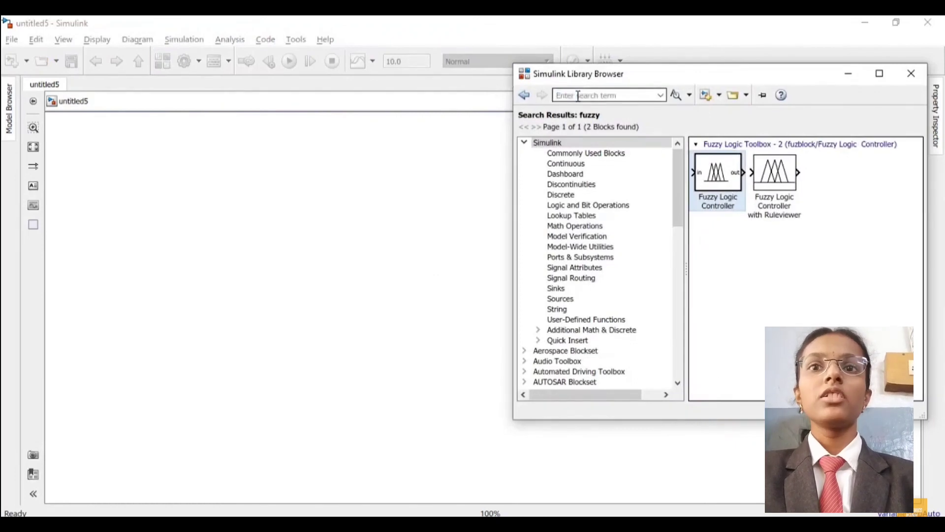
pyautogui.write('powergui')
pyautogui.press('Return')
pyautogui.rightClick(728, 168)
pyautogui.click(777, 174)
pyautogui.rightClick(837, 215)
pyautogui.click(843, 226)
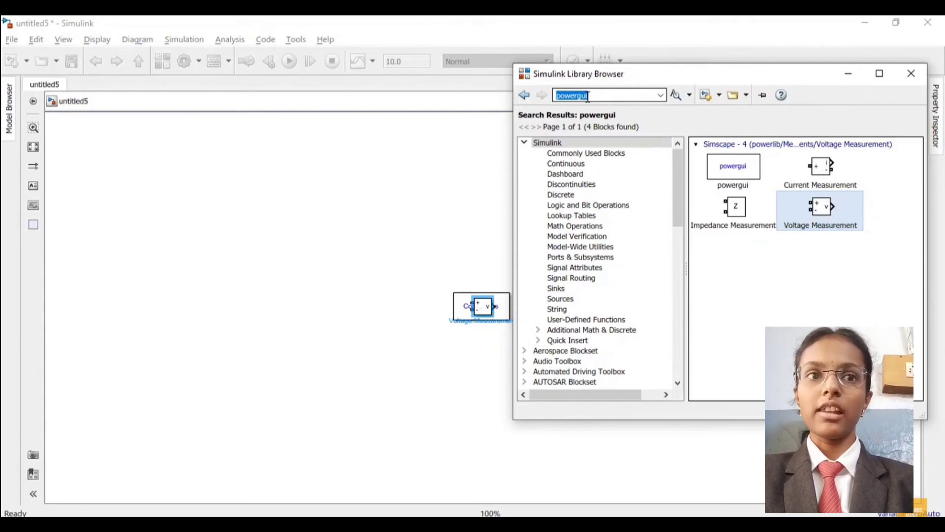
# Search the library for "DC Voltage" and add the battery-symbol DC Voltage Source block from Simscape to the model
pyautogui.press('BackSpace')
pyautogui.write('DC')
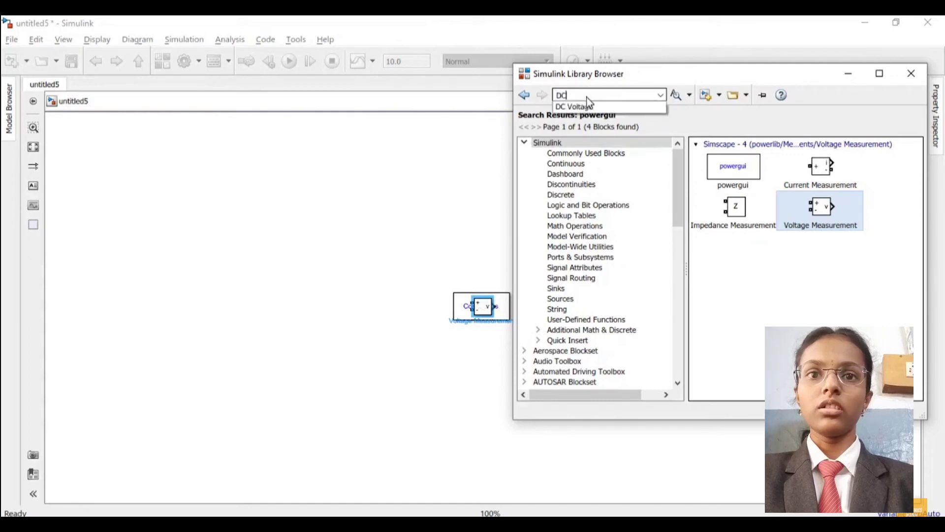
pyautogui.click(597, 110)
pyautogui.press('Return')
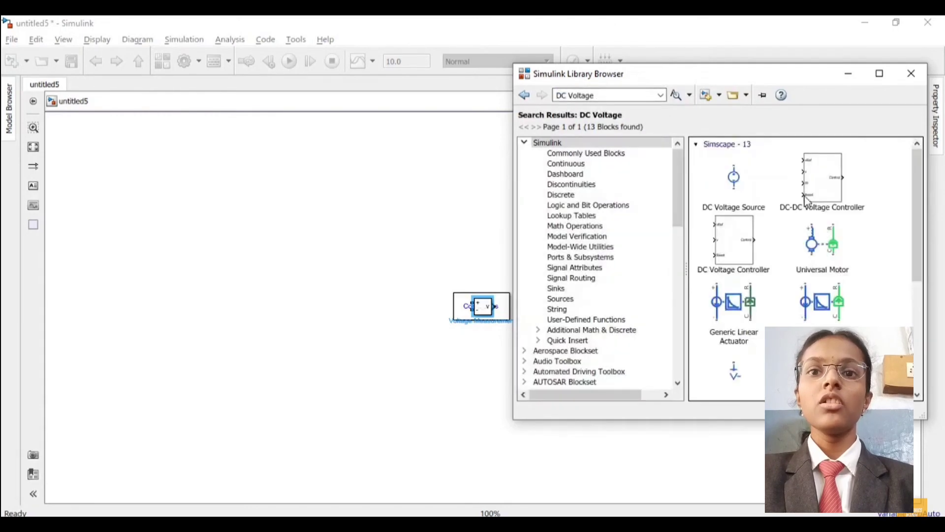
pyautogui.scroll(-3, 737, 310)
pyautogui.rightClick(732, 329)
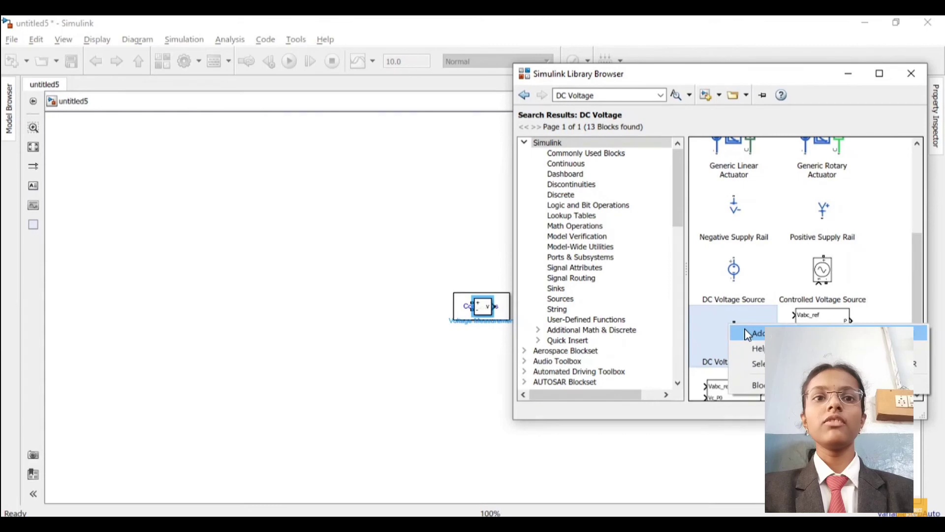
pyautogui.click(748, 334)
# Search the library for "series RLC" and add the Series RLC Branch block to the model
pyautogui.click(598, 96)
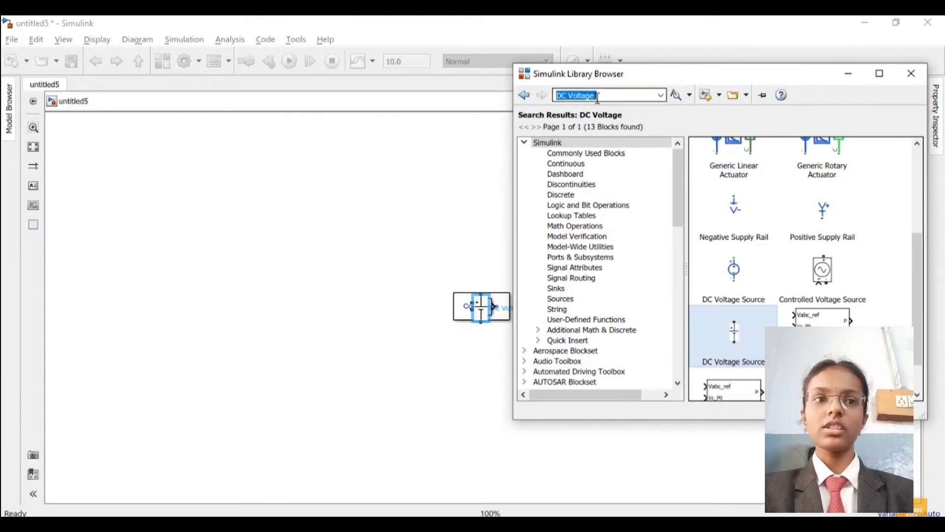
pyautogui.press('BackSpace')
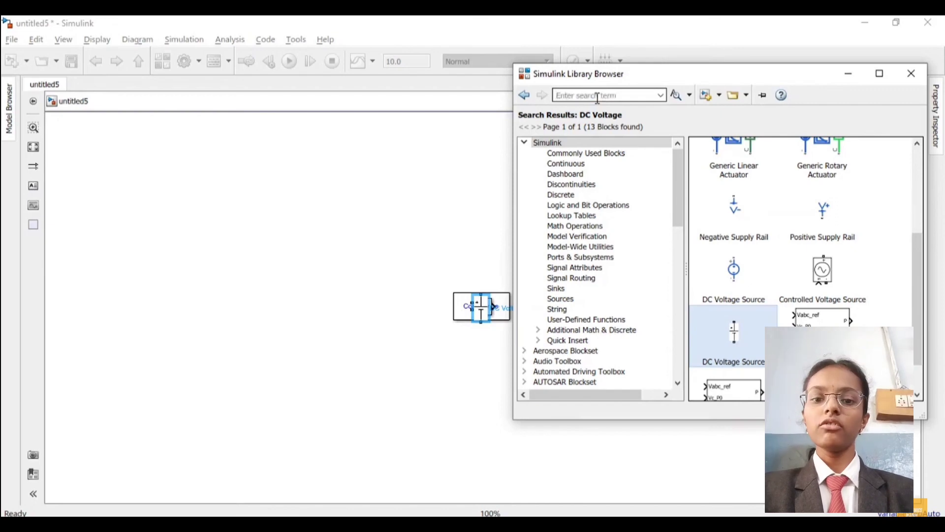
pyautogui.write('ser')
pyautogui.click(589, 109)
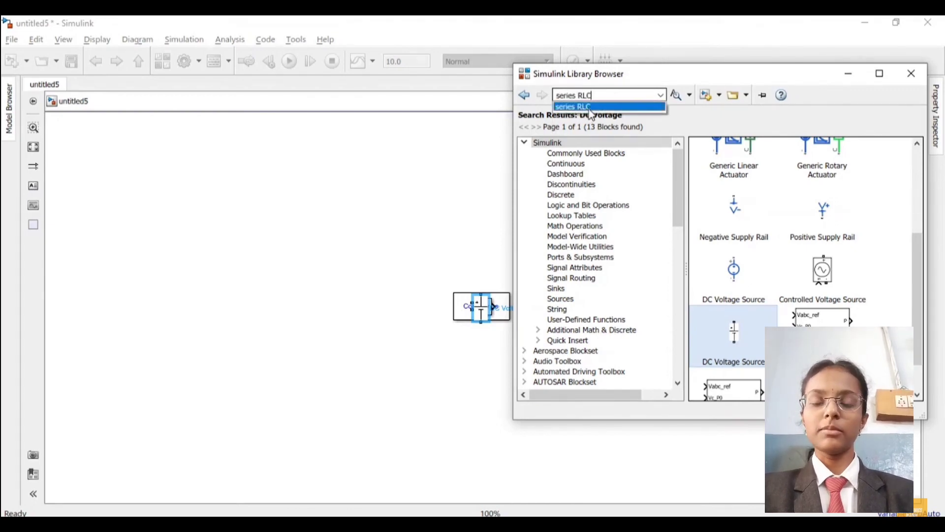
pyautogui.rightClick(743, 239)
pyautogui.click(773, 244)
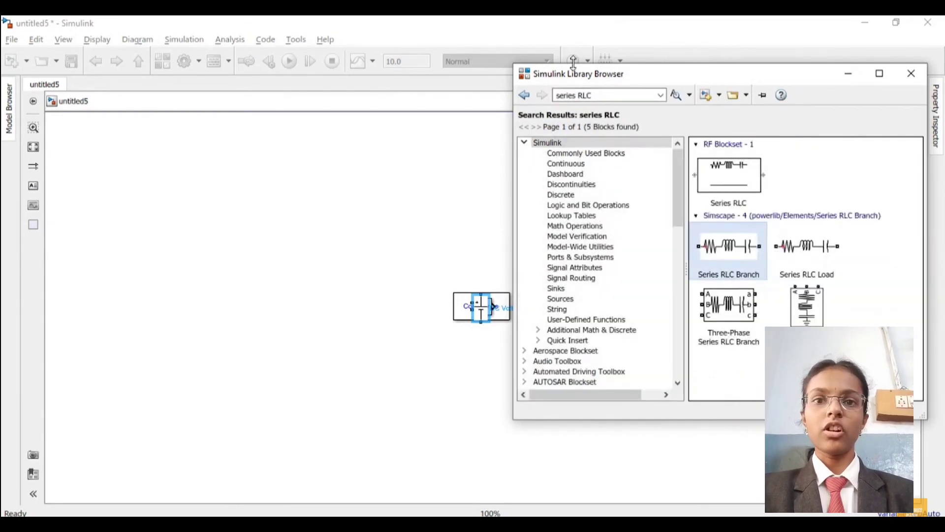
# Search the library for "MOSFET" and add the Mosfet block with the gate and measurement ports to the model
pyautogui.click(598, 92)
pyautogui.press('BackSpace')
pyautogui.write('MOSFET')
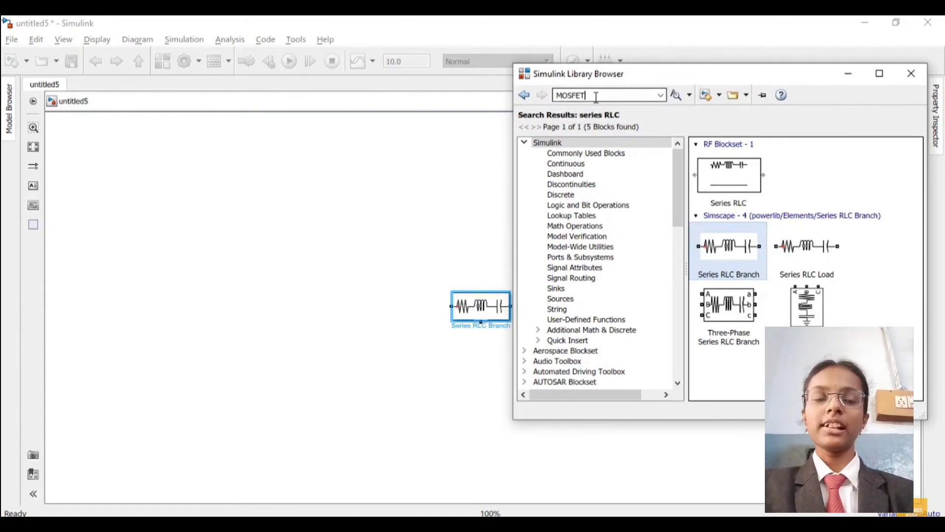
pyautogui.press('Return')
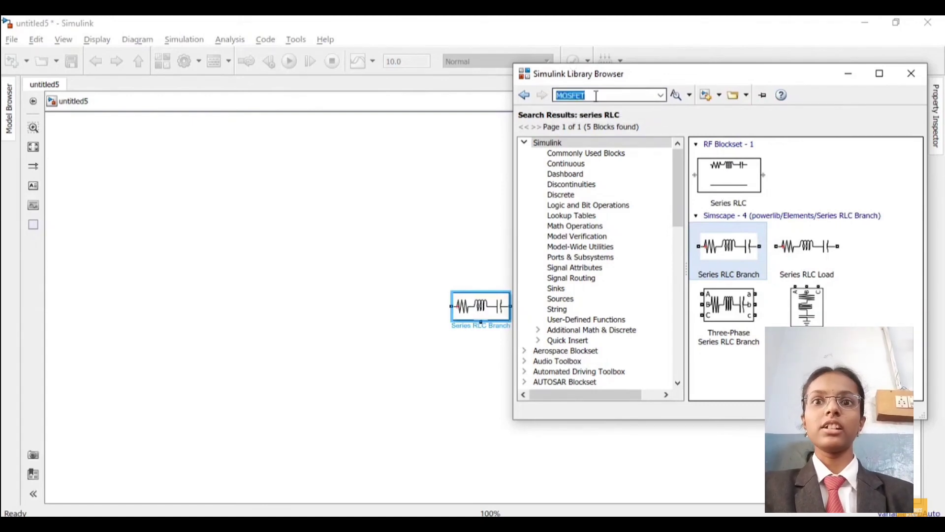
pyautogui.scroll(-3, 755, 270)
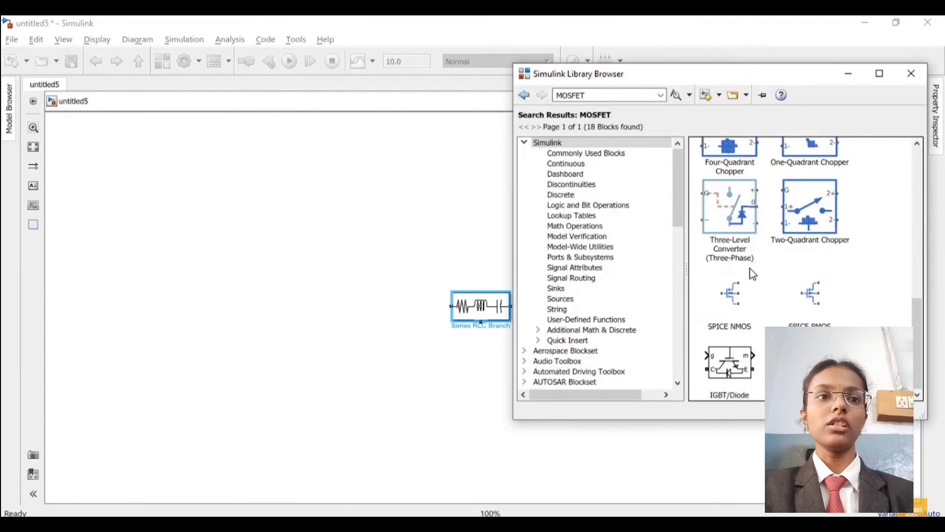
pyautogui.rightClick(810, 359)
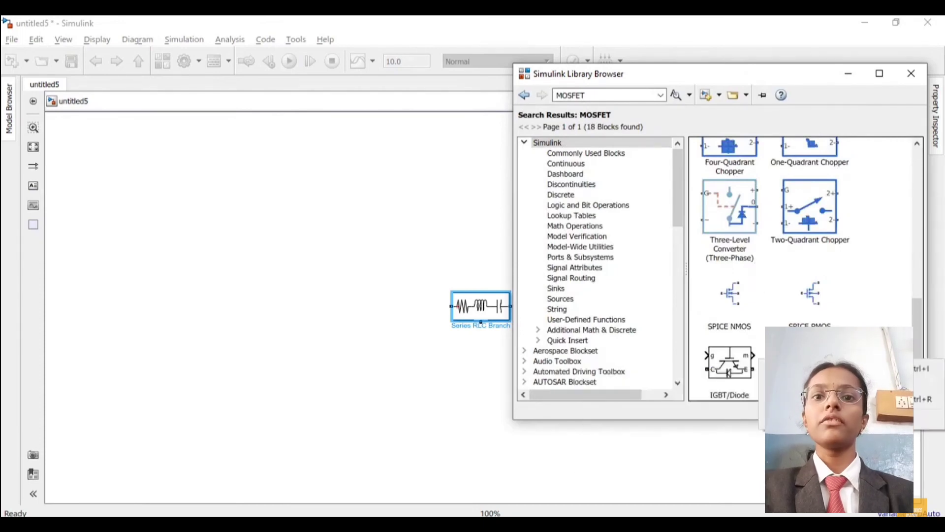
# Search the library for "diode" and add the Diode block with the measurement port to the model
pyautogui.click(598, 95)
pyautogui.press('BackSpace')
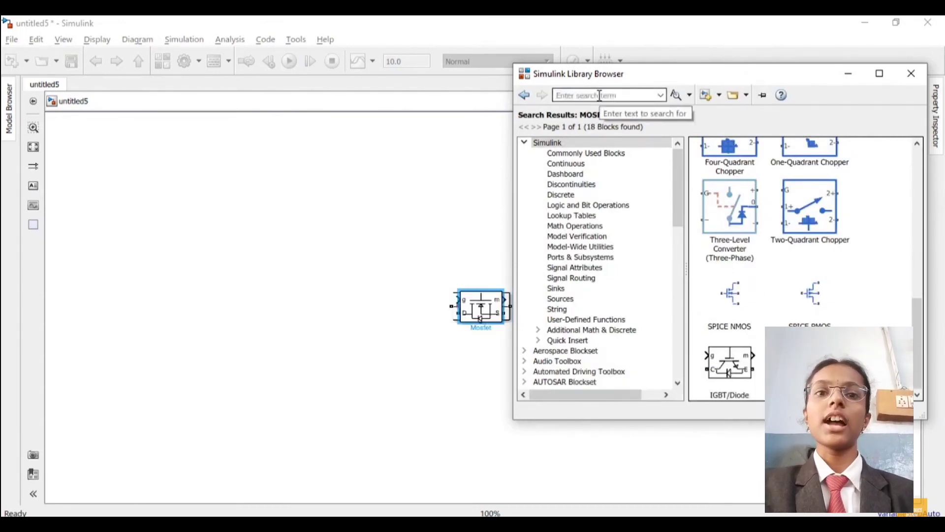
pyautogui.write('Diode')
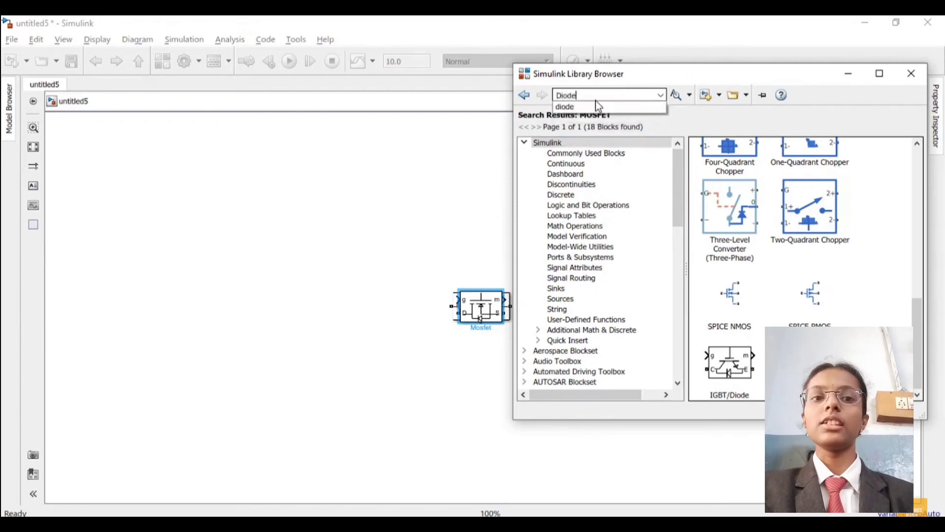
pyautogui.click(596, 106)
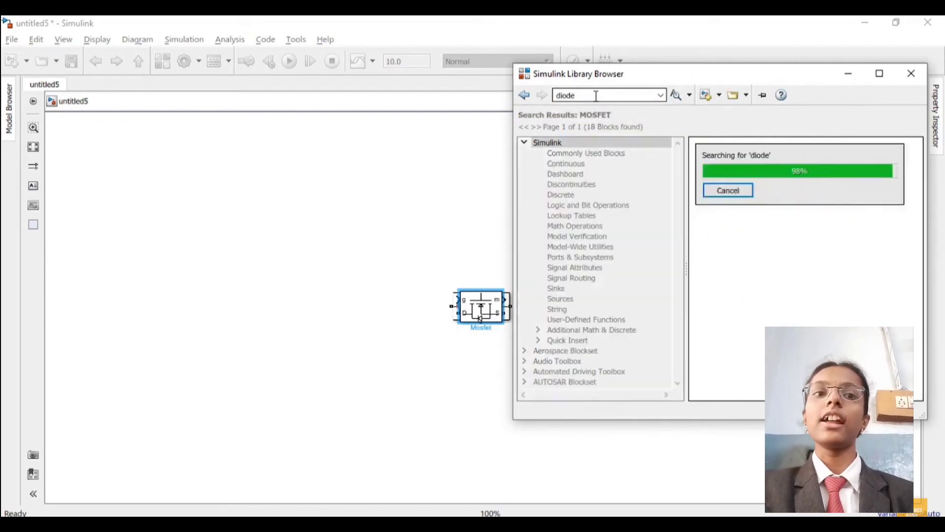
pyautogui.scroll(-10, 788, 236)
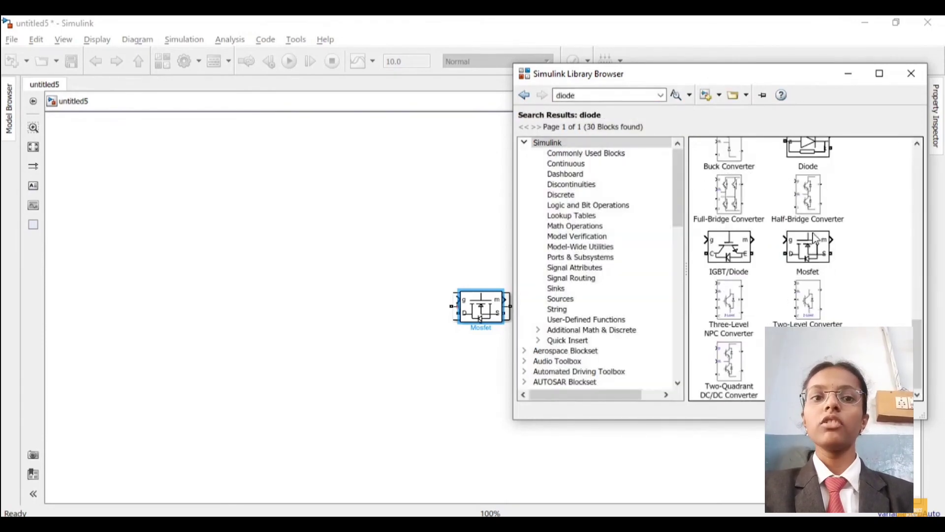
pyautogui.rightClick(810, 146)
pyautogui.click(776, 232)
pyautogui.rightClick(792, 196)
pyautogui.click(694, 128)
# Search the library for "scope" and add the Scope block from Commonly Used Blocks to the model
pyautogui.doubleClick(607, 94)
pyautogui.write('scope')
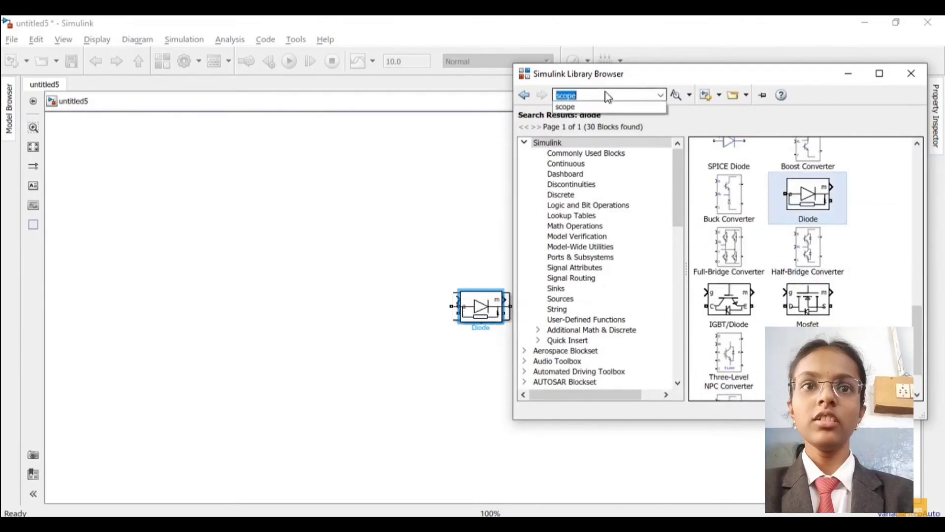
pyautogui.press('Return')
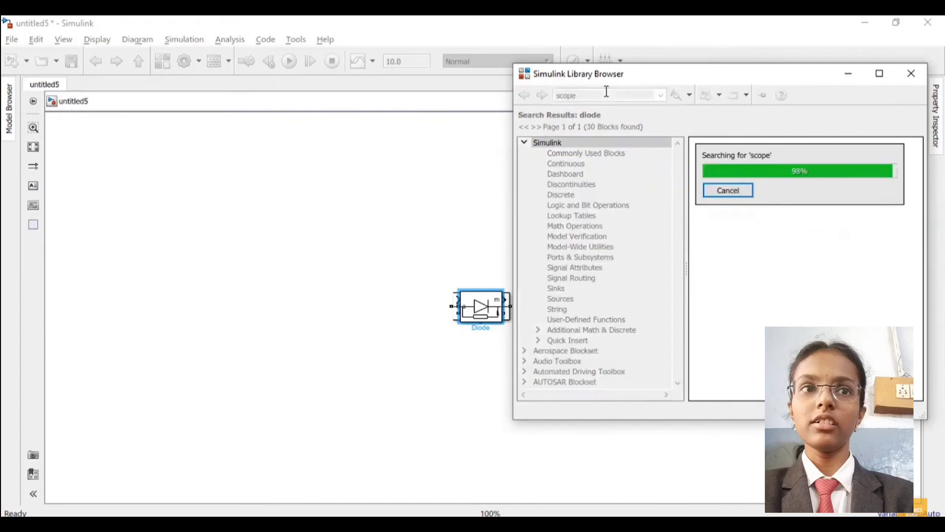
pyautogui.rightClick(758, 191)
pyautogui.click(759, 190)
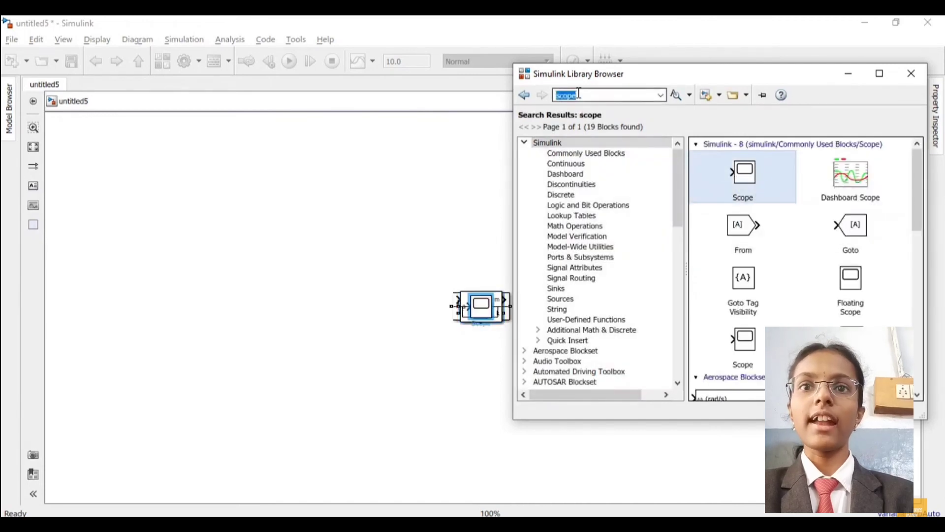
# Search the library for "constant" and add the Constant block from Commonly Used Blocks to the model
pyautogui.write('consta')
pyautogui.click(586, 106)
pyautogui.press('Return')
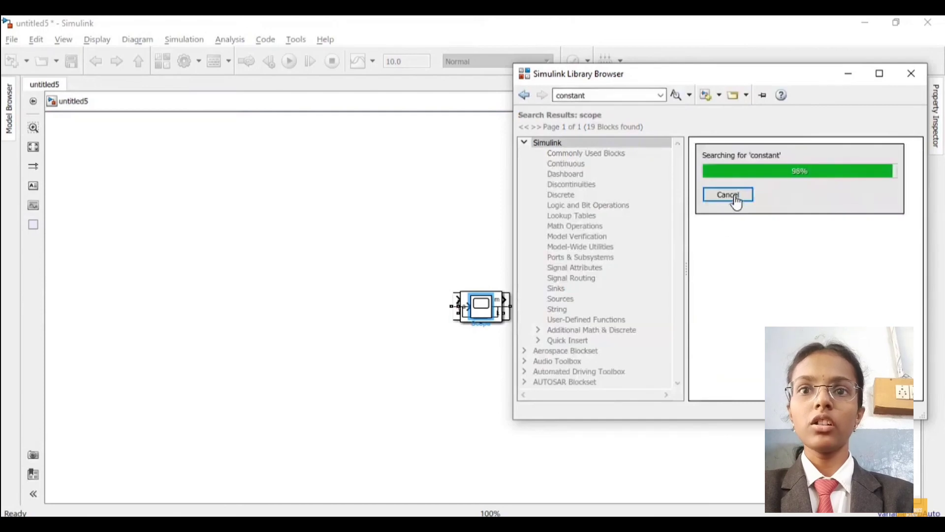
pyautogui.rightClick(753, 175)
pyautogui.click(788, 180)
# Search the library for "sum" and add the Subtract block from Math Operations to the model
pyautogui.click(612, 97)
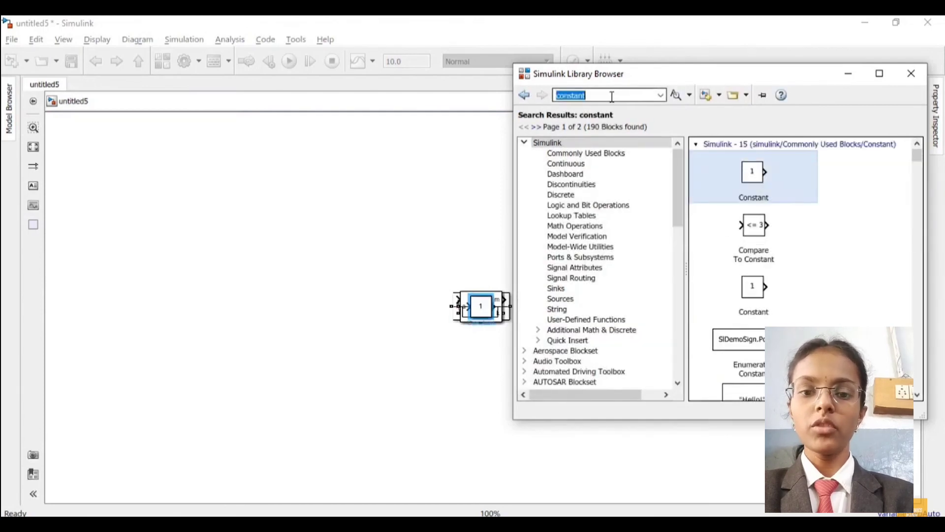
pyautogui.write('sum')
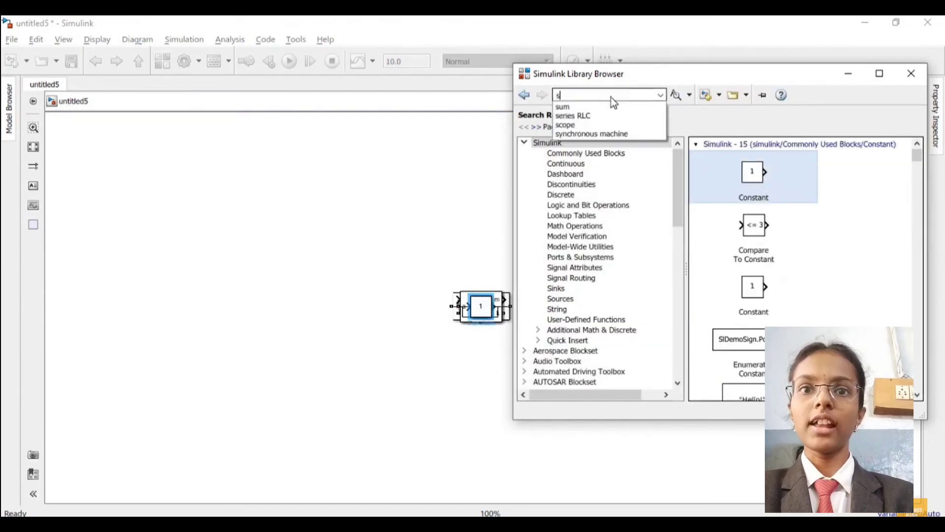
pyautogui.click(595, 95)
pyautogui.press('Return')
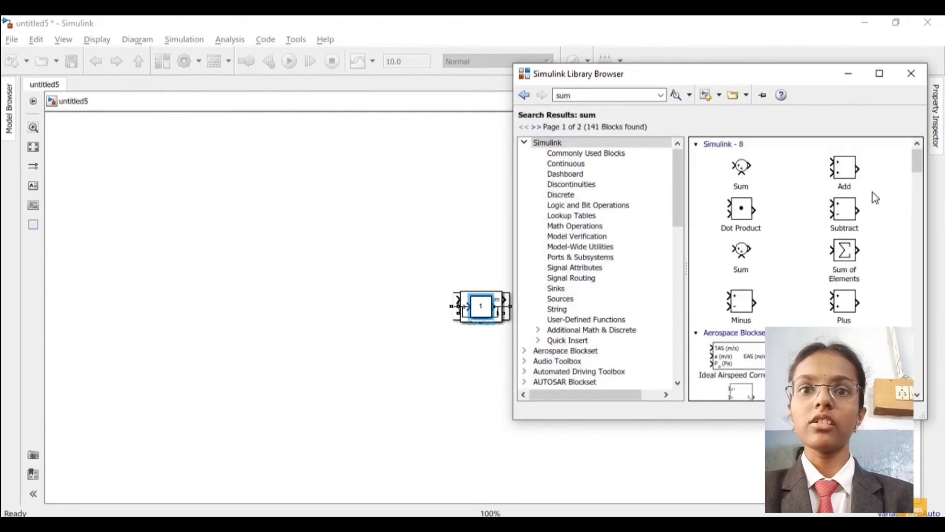
pyautogui.rightClick(849, 212)
pyautogui.click(837, 219)
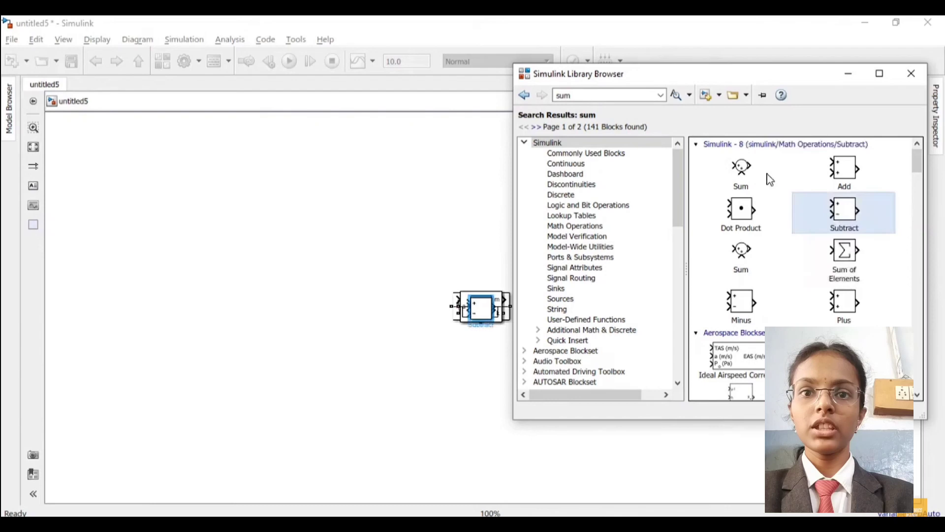
# Search the library for "fuzzy" and add the Fuzzy Logic Controller block without the rule viewer to the model
pyautogui.click(605, 94)
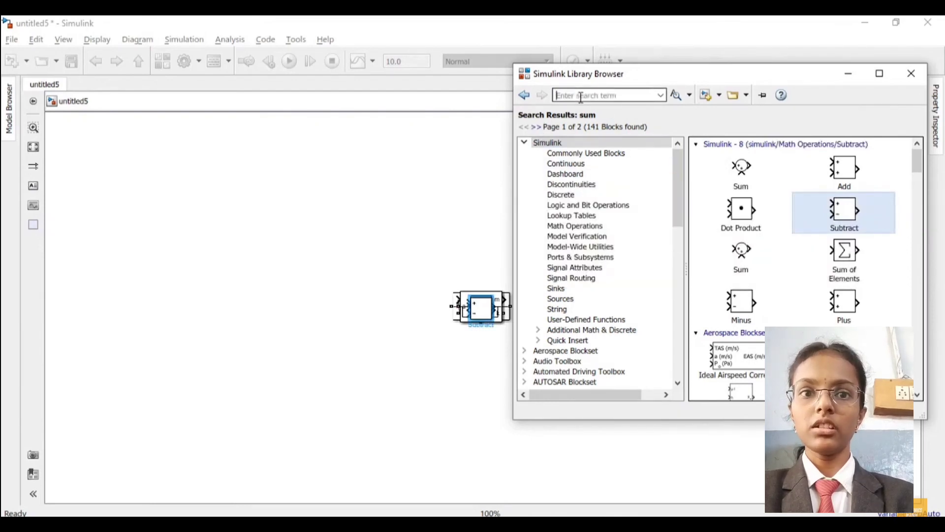
pyautogui.write('fuz')
pyautogui.click(591, 107)
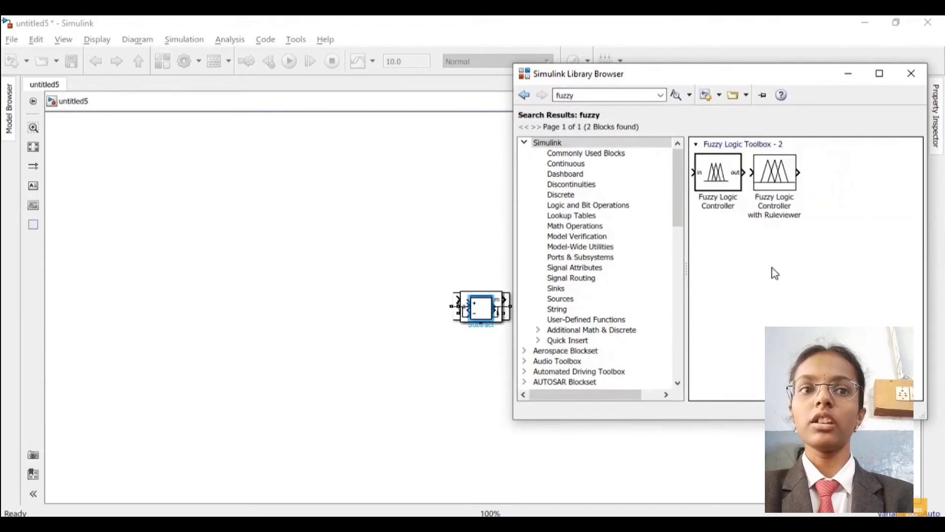
pyautogui.click(726, 170)
# Search the library for "memory" and add the Memory block from the Discrete library to the model
pyautogui.click(591, 95)
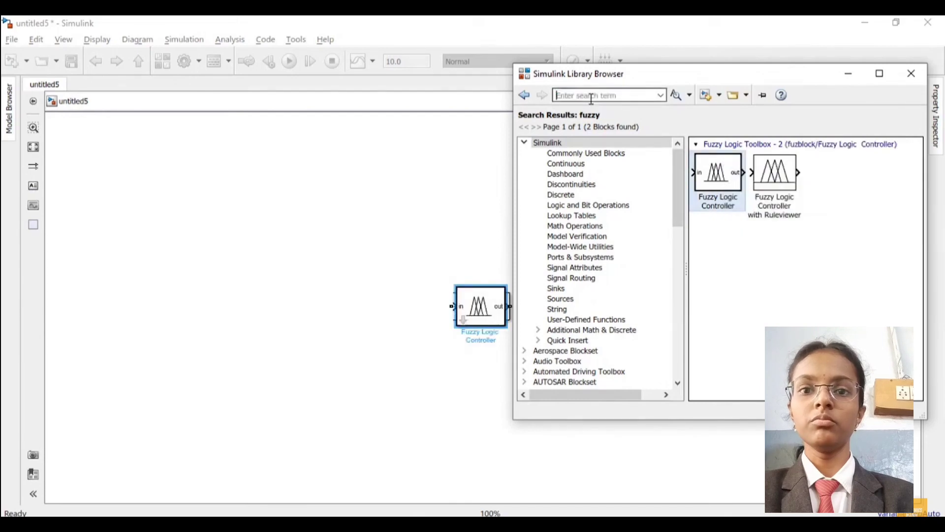
pyautogui.write('memory')
pyautogui.click(582, 107)
pyautogui.rightClick(754, 176)
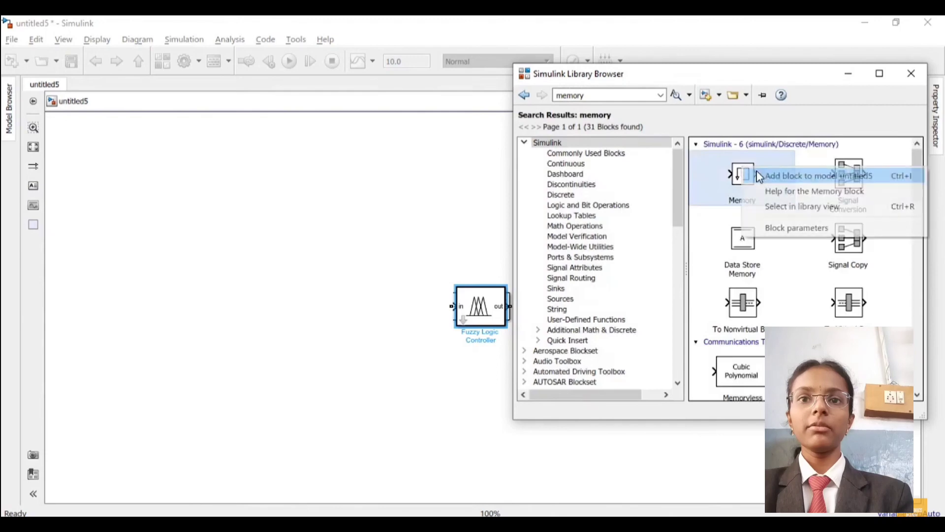
pyautogui.click(754, 176)
# Search the library for "mux" and add the Mux block from Commonly Used Blocks to the model
pyautogui.write('mux')
pyautogui.press('Return')
pyautogui.rightClick(806, 170)
pyautogui.click(837, 175)
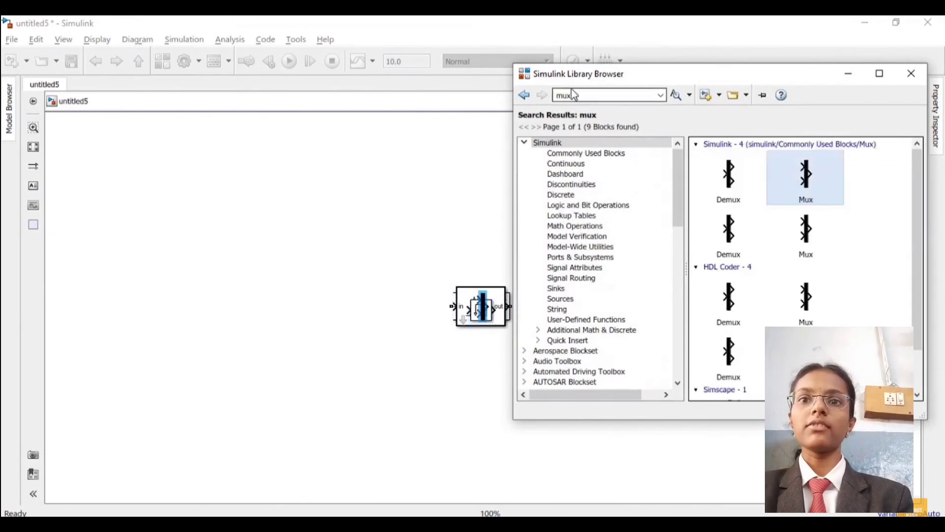
# Search the library for "relational operator" and add the Relational Operator block to the model
pyautogui.write('rela')
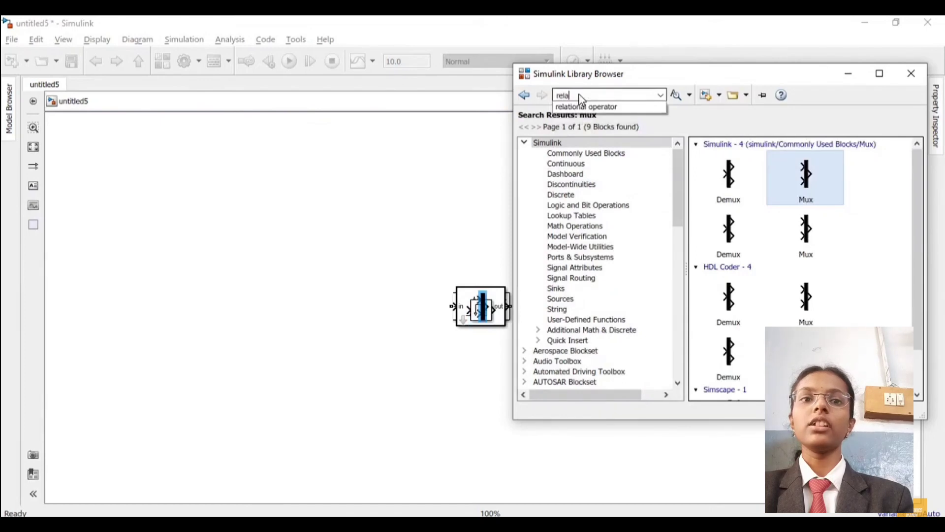
pyautogui.click(596, 107)
pyautogui.rightClick(734, 170)
pyautogui.click(746, 177)
# Search the library for "repeating sequence", add the Repeating Sequence block to the model and minimize the library browser
pyautogui.click(625, 96)
pyautogui.press('BackSpace')
pyautogui.write('repeating sequence')
pyautogui.click(609, 107)
pyautogui.rightClick(727, 175)
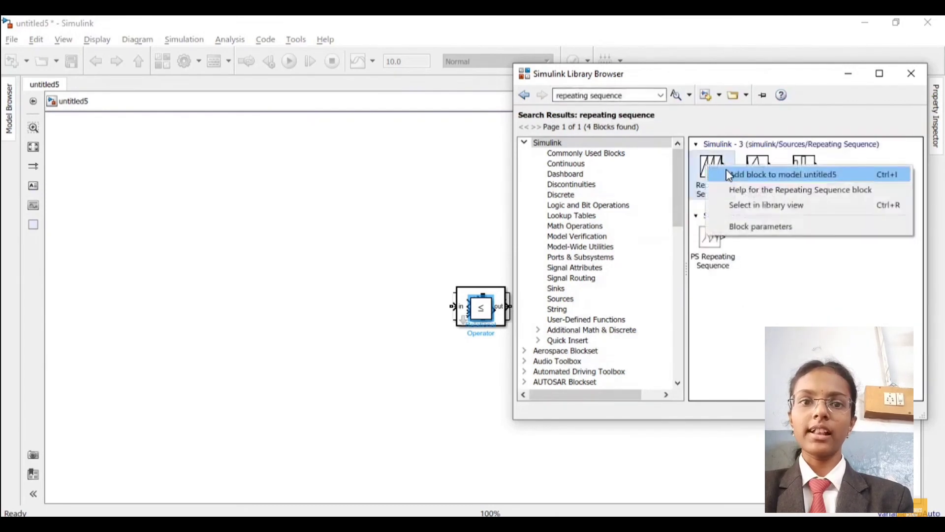
pyautogui.click(729, 175)
pyautogui.click(848, 74)
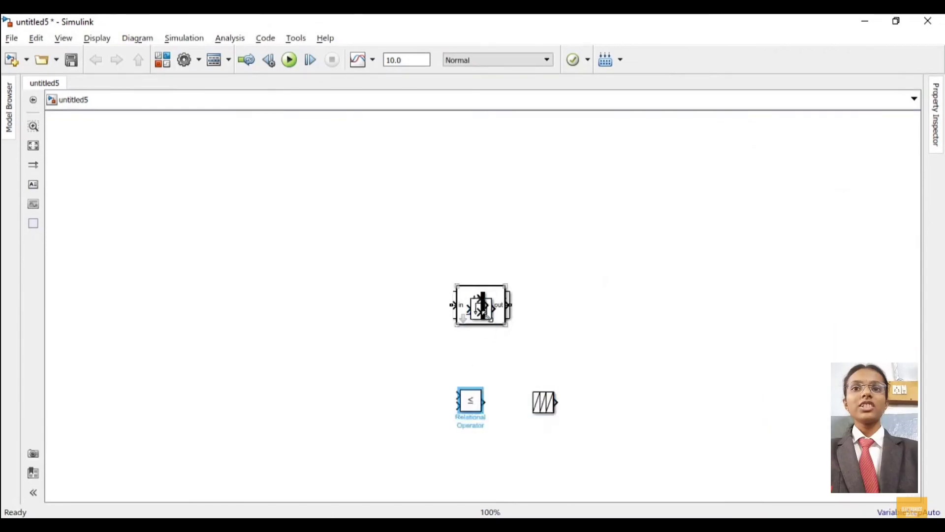
# Spread the stacked blocks apart on the canvas, with powergui in a corner above the DC voltage source
pyautogui.moveTo(482, 306); pyautogui.dragTo(513, 469)
pyautogui.moveTo(481, 306); pyautogui.dragTo(214, 267)
pyautogui.moveTo(480, 310); pyautogui.dragTo(256, 306)
pyautogui.moveTo(214, 267); pyautogui.dragTo(256, 145)
pyautogui.moveTo(482, 305); pyautogui.dragTo(133, 143)
pyautogui.moveTo(241, 152); pyautogui.dragTo(445, 286)
pyautogui.moveTo(359, 219); pyautogui.dragTo(415, 246)
# Move the Series RLC Branch above the DC voltage source and make it an L branch with an inductance of 50e-3 H
pyautogui.moveTo(446, 288); pyautogui.dragTo(291, 242)
pyautogui.doubleClick(290, 242)
pyautogui.click(433, 166)
pyautogui.click(431, 203)
pyautogui.moveTo(375, 206); pyautogui.dragTo(356, 203)
pyautogui.click(369, 200)
pyautogui.press('Left')
pyautogui.press('Left')
pyautogui.press('BackSpace')
pyautogui.write('50')
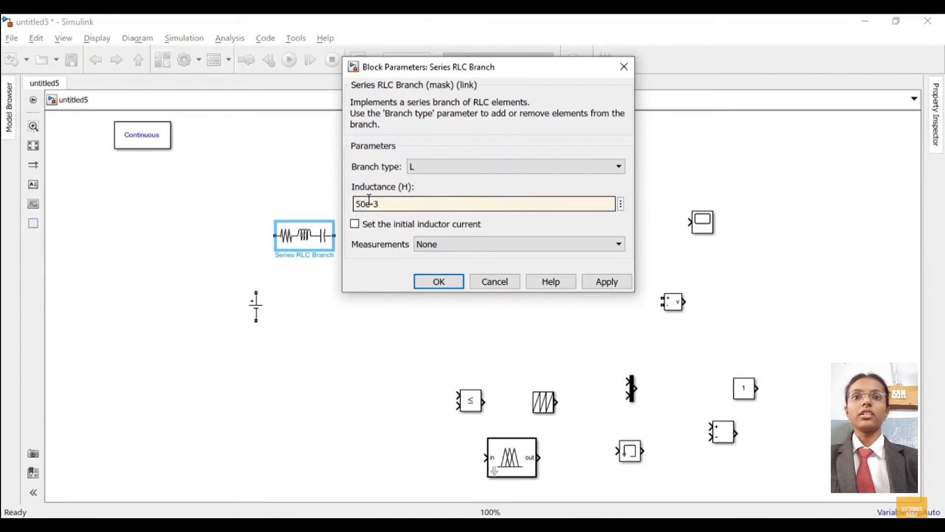
pyautogui.click(437, 283)
# Wire the DC voltage source's positive terminal to the inductor, then rotate the MOSFET upright and place it beyond the inductor
pyautogui.moveTo(256, 293)
pyautogui.mouseDown()
pyautogui.moveTo(274, 235)
pyautogui.moveTo(313, 251)
pyautogui.mouseUp()
pyautogui.click(414, 246)
pyautogui.hotkey('ctrl', 'r')
pyautogui.moveTo(415, 246); pyautogui.dragTo(415, 280)
# Hide the MOSFET's measurement port, then wire its drain to the inductor and its source to the DC voltage source's negative terminal
pyautogui.doubleClick(414, 280)
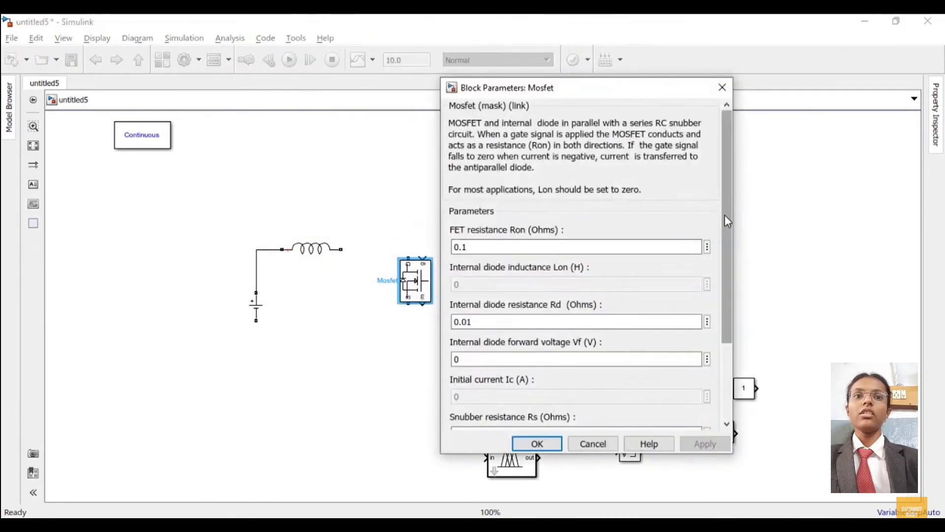
pyautogui.scroll(-3, 591, 345)
pyautogui.click(534, 443)
pyautogui.moveTo(408, 257); pyautogui.dragTo(341, 250)
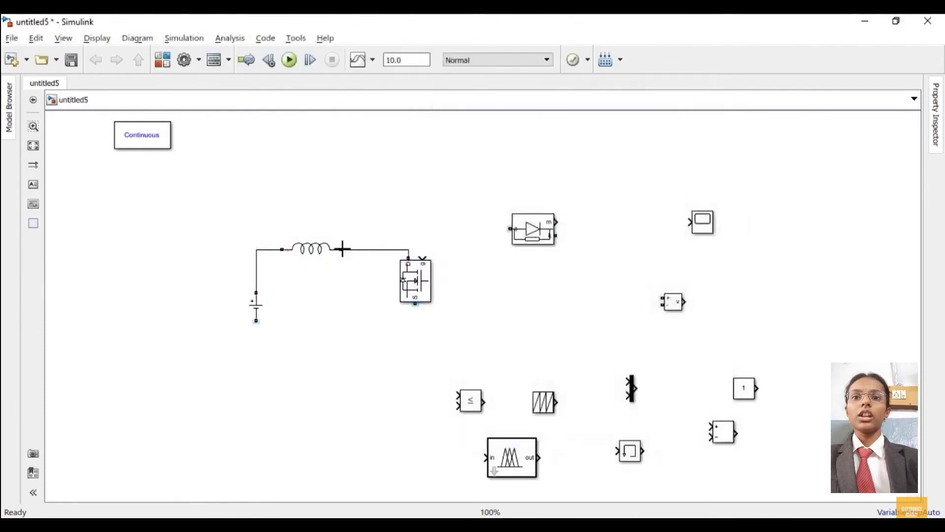
pyautogui.moveTo(416, 303); pyautogui.dragTo(256, 322)
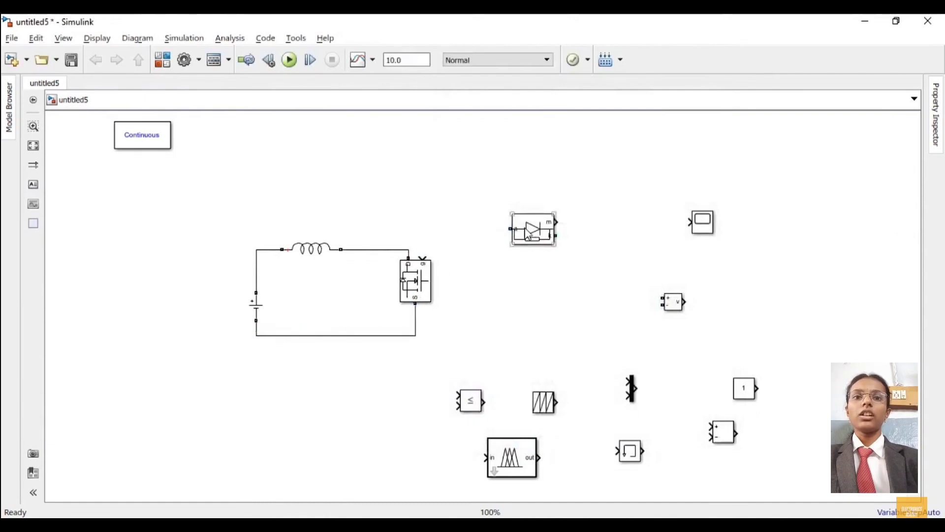
# Align the diode with the inductor line, hide its measurement port, and wire its anode to the inductor–MOSFET node
pyautogui.moveTo(532, 229); pyautogui.dragTo(532, 250)
pyautogui.doubleClick(533, 250)
pyautogui.scroll(-3, 818, 228)
pyautogui.click(574, 354)
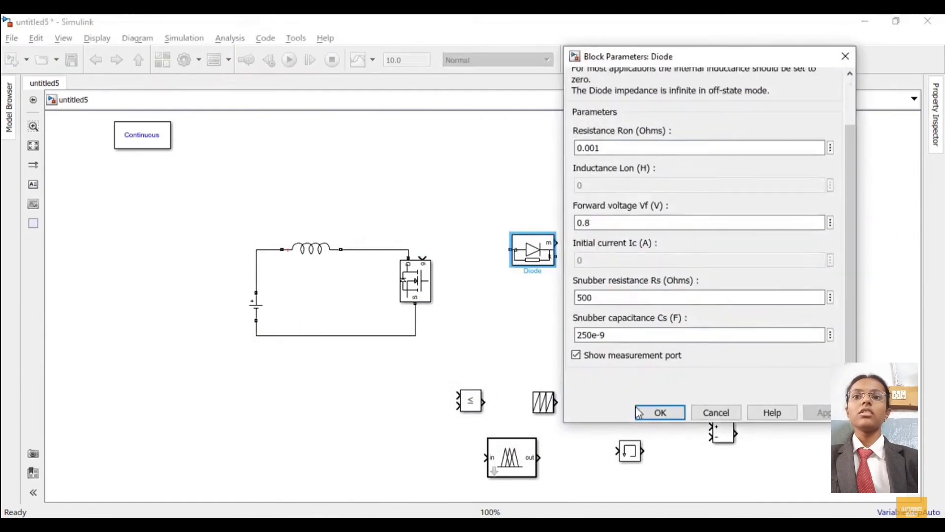
pyautogui.click(659, 412)
pyautogui.moveTo(510, 250); pyautogui.dragTo(408, 248)
# Duplicate the inductor branch, place the copy just beyond the diode and rotate it upright
pyautogui.click(311, 249)
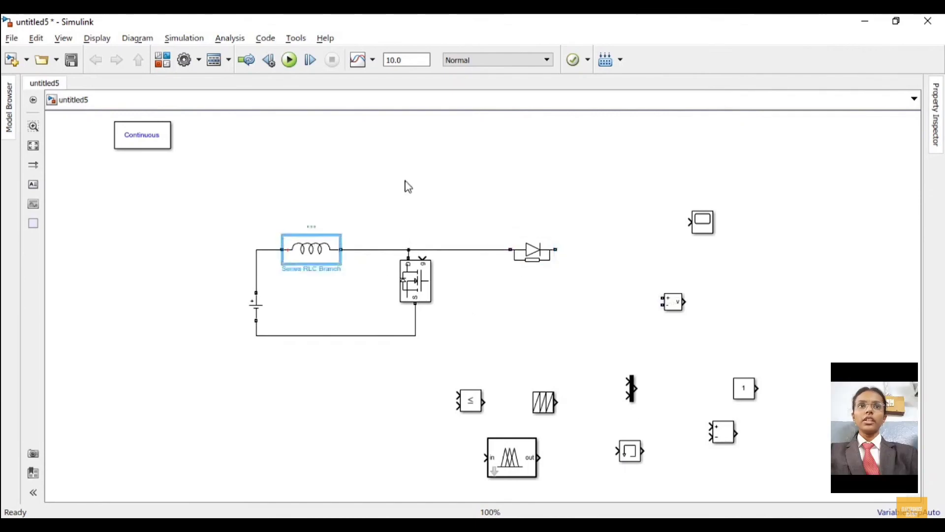
pyautogui.keyDown('ctrl'); pyautogui.moveTo(320, 243); pyautogui.dragTo(575, 293); pyautogui.keyUp('ctrl')
pyautogui.hotkey('ctrl', 'r')
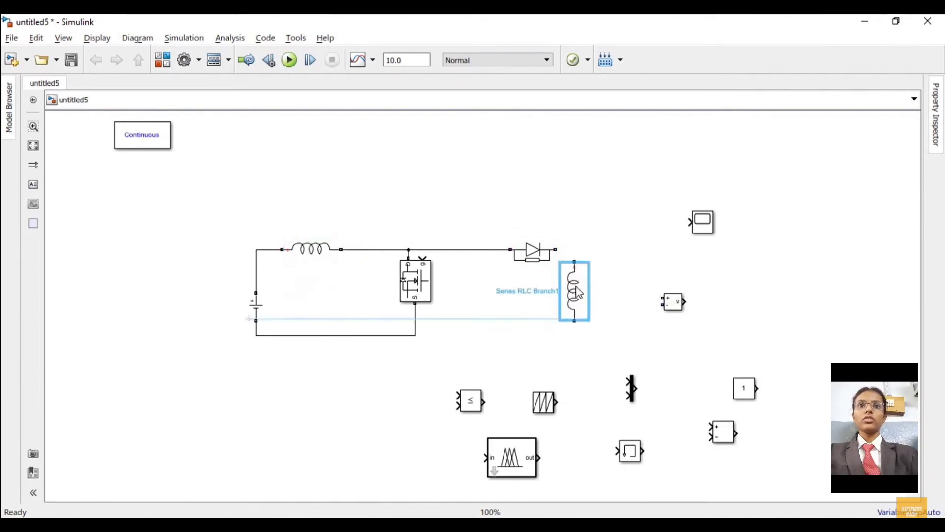
# Make the copied branch type C with a capacitance of 220e-6 F and wire it between the diode's output and the return line
pyautogui.doubleClick(575, 294)
pyautogui.click(685, 268)
pyautogui.click(677, 315)
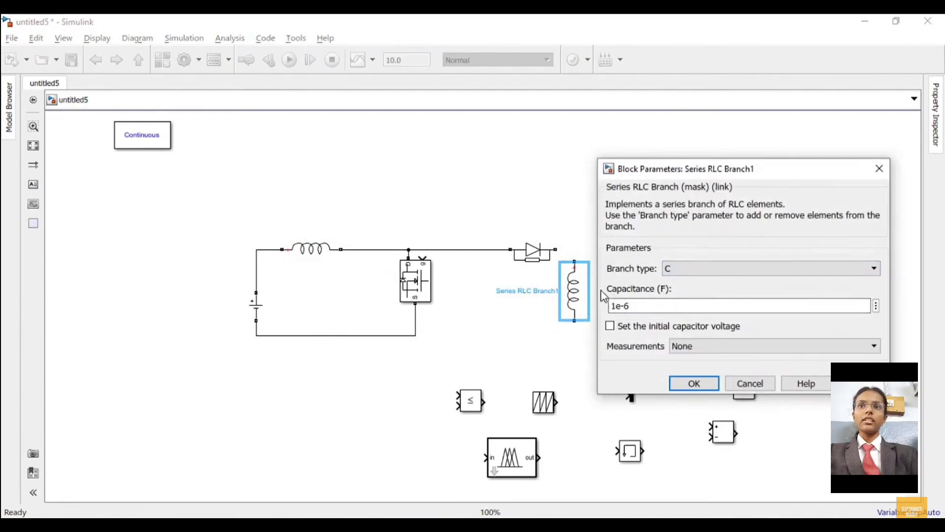
pyautogui.click(616, 304)
pyautogui.press('BackSpace')
pyautogui.write('220')
pyautogui.click(675, 383)
pyautogui.moveTo(574, 261); pyautogui.dragTo(556, 249)
pyautogui.moveTo(574, 320); pyautogui.dragTo(415, 336)
# Duplicate the capacitor, place the copy beside it and change it to an R branch with a resistance of 20 Ohms
pyautogui.click(570, 299)
pyautogui.hotkey('ctrl', 'c')
pyautogui.hotkey('ctrl', 'v')
pyautogui.moveTo(593, 294); pyautogui.dragTo(620, 286)
pyautogui.doubleClick(620, 286)
pyautogui.click(712, 268)
pyautogui.click(709, 292)
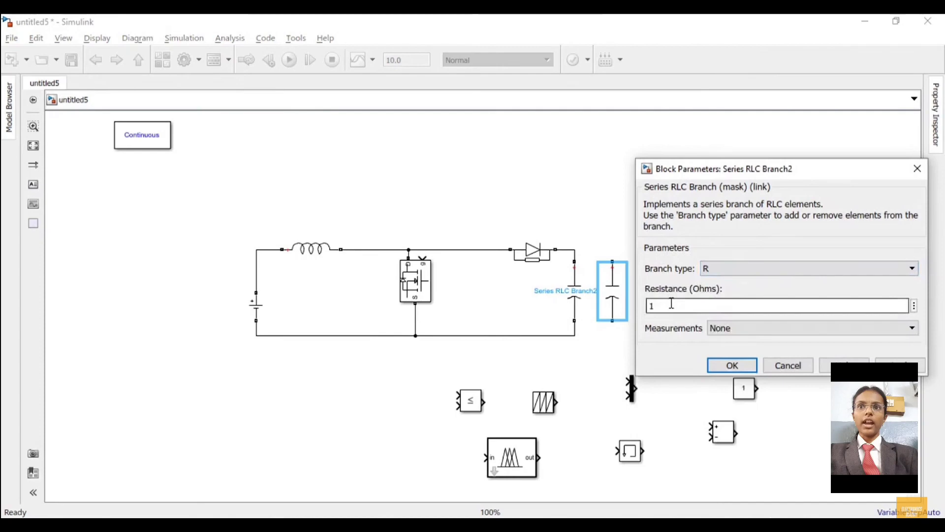
pyautogui.doubleClick(670, 304)
pyautogui.write('20')
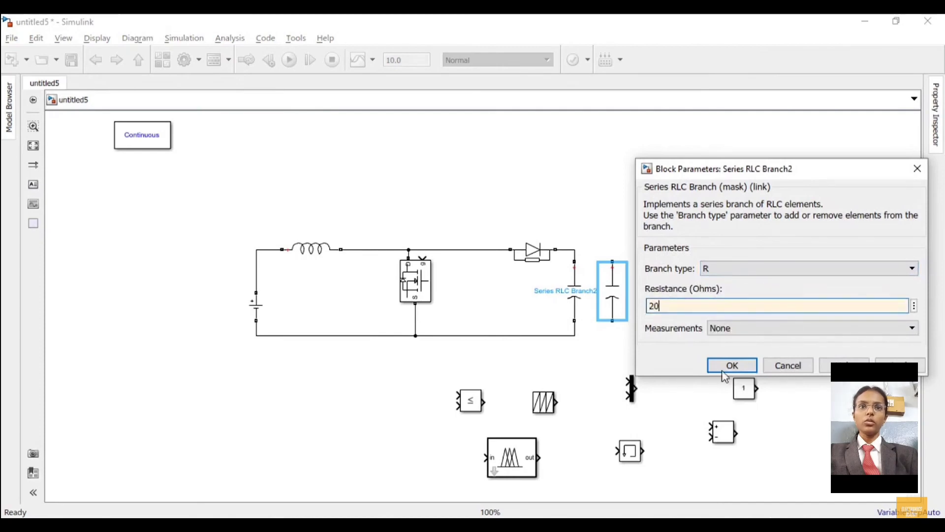
pyautogui.click(719, 369)
# Wire the resistor and the voltage measurement block in parallel with the capacitor, and feed the measured voltage to the Scope placed beyond it
pyautogui.moveTo(611, 261); pyautogui.dragTo(576, 249)
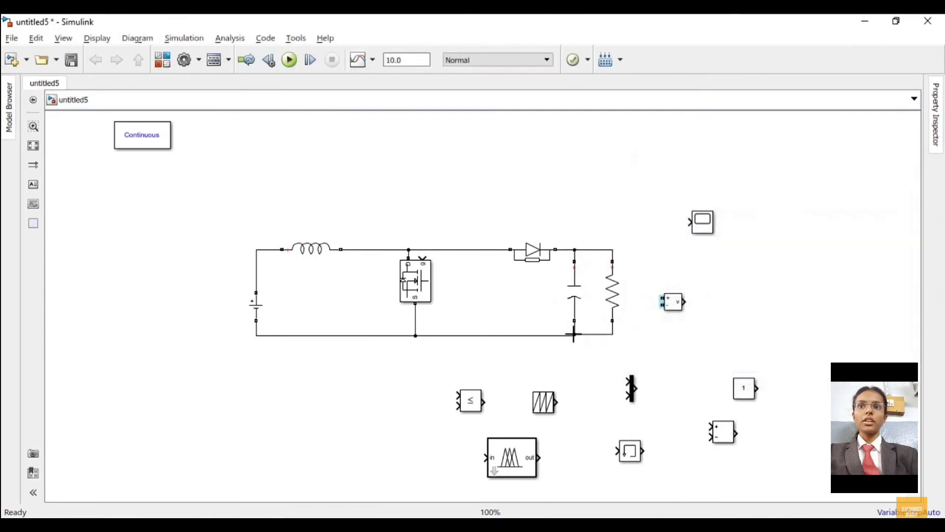
pyautogui.moveTo(663, 299)
pyautogui.mouseDown()
pyautogui.moveTo(624, 249)
pyautogui.moveTo(613, 249)
pyautogui.moveTo(623, 331)
pyautogui.mouseUp()
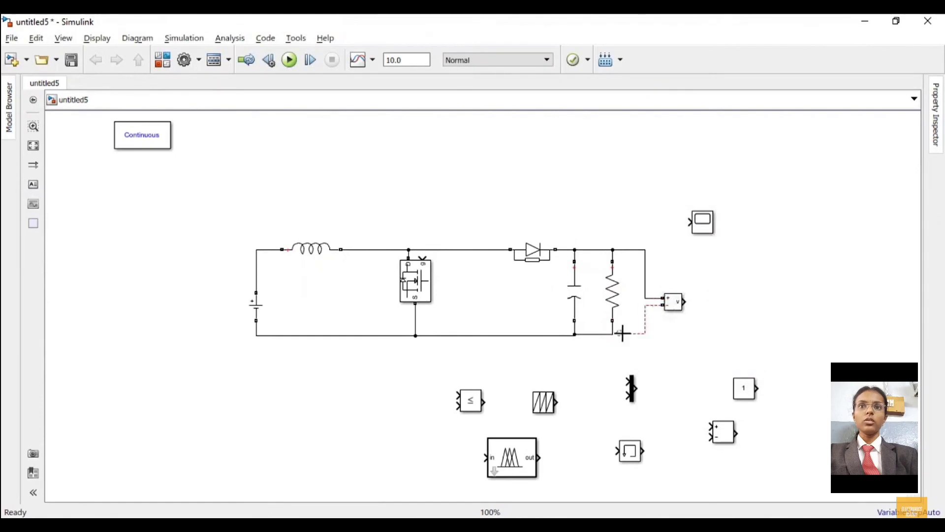
pyautogui.moveTo(702, 222); pyautogui.dragTo(750, 274)
pyautogui.moveTo(685, 301); pyautogui.dragTo(736, 275)
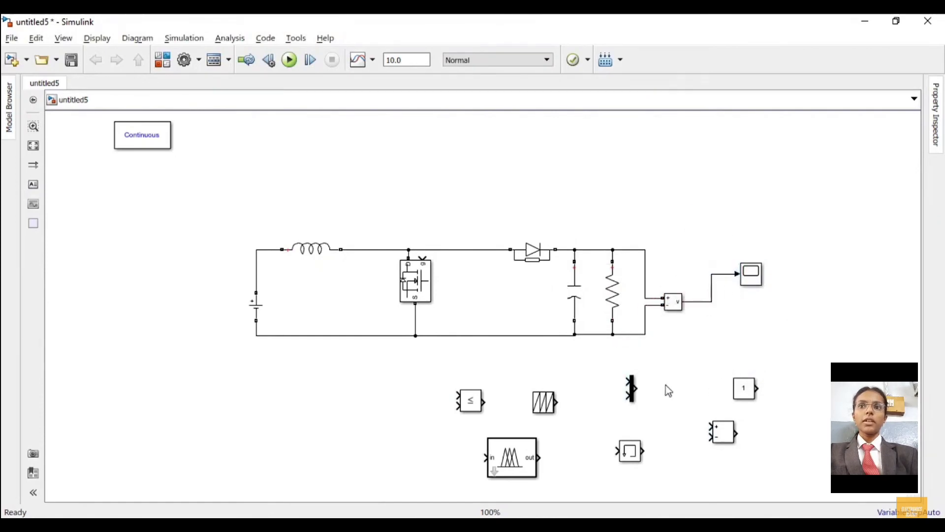
# Set the DC voltage source's amplitude to 24 V
pyautogui.doubleClick(257, 308)
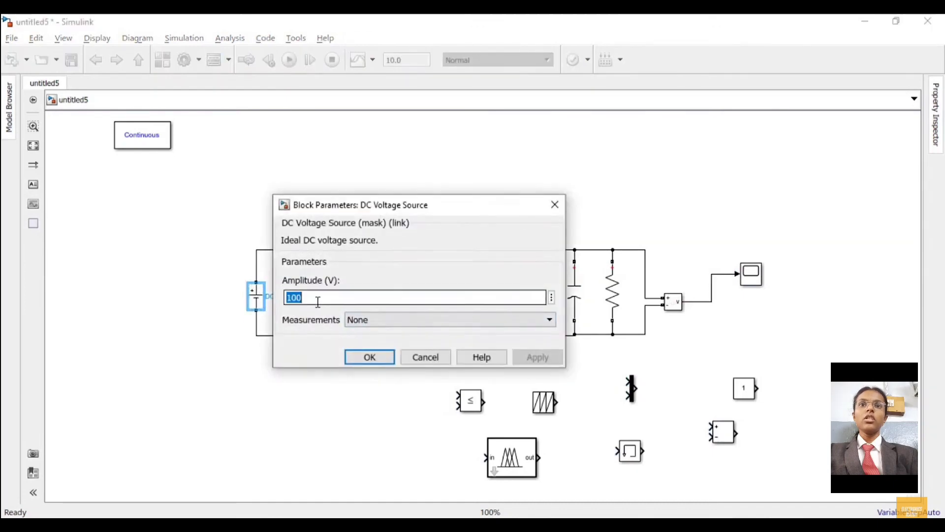
pyautogui.write('24')
pyautogui.click(368, 358)
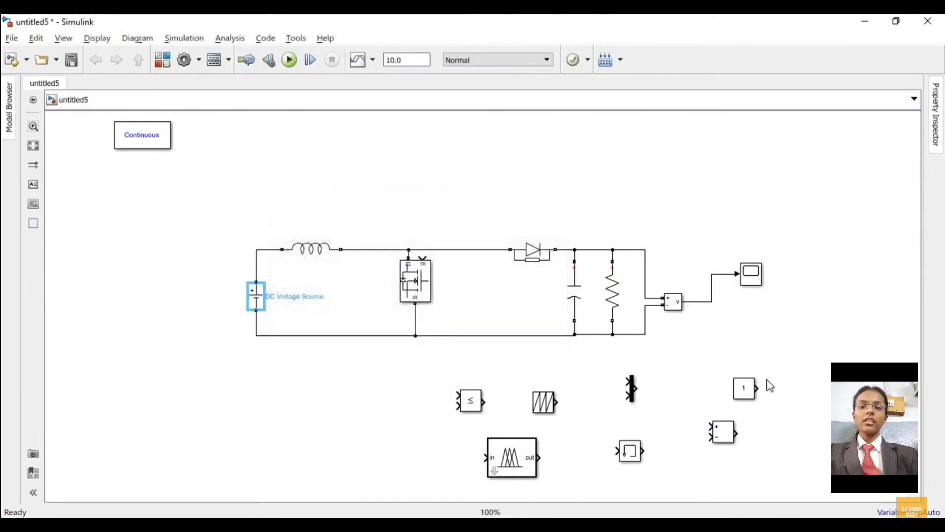
# Move the Subtract block beside the Relational Operator, and flip the Constant block and place it below the Scope
pyautogui.moveTo(748, 391); pyautogui.dragTo(769, 391)
pyautogui.moveTo(724, 433); pyautogui.dragTo(385, 394)
pyautogui.click(770, 396)
pyautogui.moveTo(769, 396); pyautogui.dragTo(770, 438)
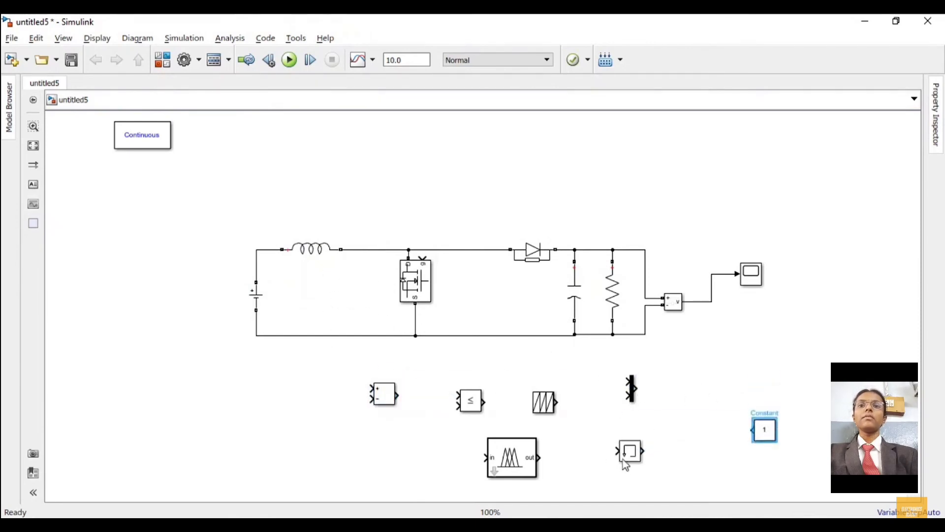
# Flip the Subtract block beside the Constant, wiring the Constant to its plus input and the measured voltage to its minus input
pyautogui.moveTo(623, 460); pyautogui.dragTo(577, 461)
pyautogui.moveTo(395, 402)
pyautogui.mouseDown()
pyautogui.moveTo(681, 426)
pyautogui.moveTo(683, 443)
pyautogui.moveTo(717, 333)
pyautogui.moveTo(709, 302)
pyautogui.mouseUp()
pyautogui.hotkey('ctrl', 'r')
pyautogui.hotkey('ctrl', 'r')
pyautogui.moveTo(635, 389); pyautogui.dragTo(610, 388)
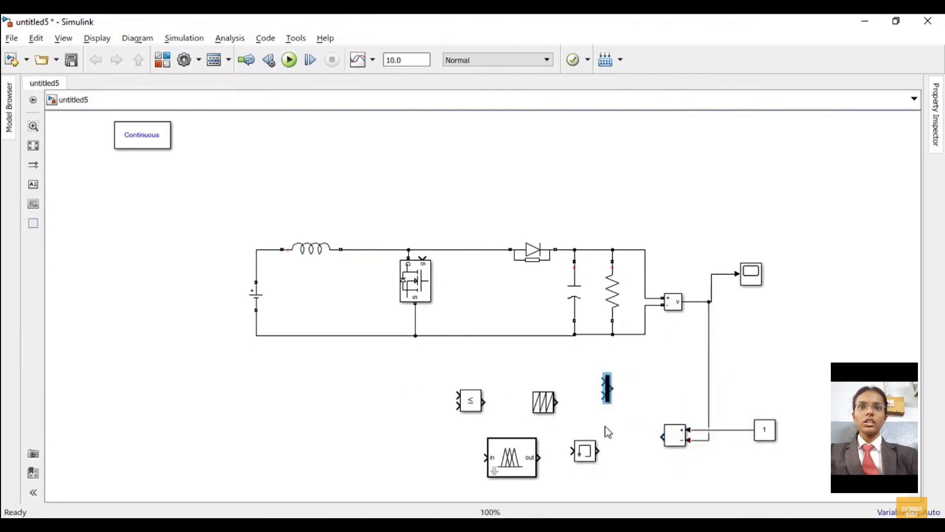
# Duplicate the flipped Subtract block and place the copy on the output side of the original
pyautogui.click(674, 438)
pyautogui.hotkey('ctrl', 'c')
pyautogui.hotkey('ctrl', 'v')
pyautogui.moveTo(682, 442); pyautogui.dragTo(572, 420)
# Shift the Fuzzy Logic Controller and Repeating Sequence aside, and place the flipped Memory block below and between the two Subtract blocks
pyautogui.moveTo(585, 451); pyautogui.dragTo(370, 426)
pyautogui.moveTo(490, 458); pyautogui.dragTo(404, 458)
pyautogui.moveTo(547, 404); pyautogui.dragTo(515, 404)
pyautogui.moveTo(379, 431); pyautogui.dragTo(628, 473)
# Wire the first Subtract output directly to the second Subtract's plus input and through the Memory block to its minus input
pyautogui.moveTo(575, 418); pyautogui.dragTo(557, 433)
pyautogui.moveTo(571, 436); pyautogui.dragTo(658, 435)
pyautogui.click(657, 414)
pyautogui.moveTo(556, 432); pyautogui.dragTo(556, 443)
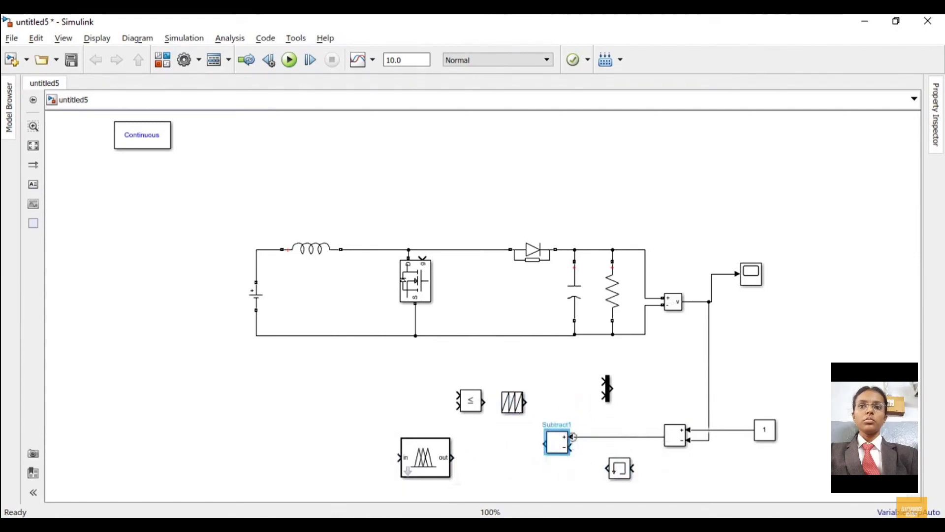
pyautogui.moveTo(604, 467); pyautogui.dragTo(571, 446)
pyautogui.moveTo(633, 468); pyautogui.dragTo(641, 436)
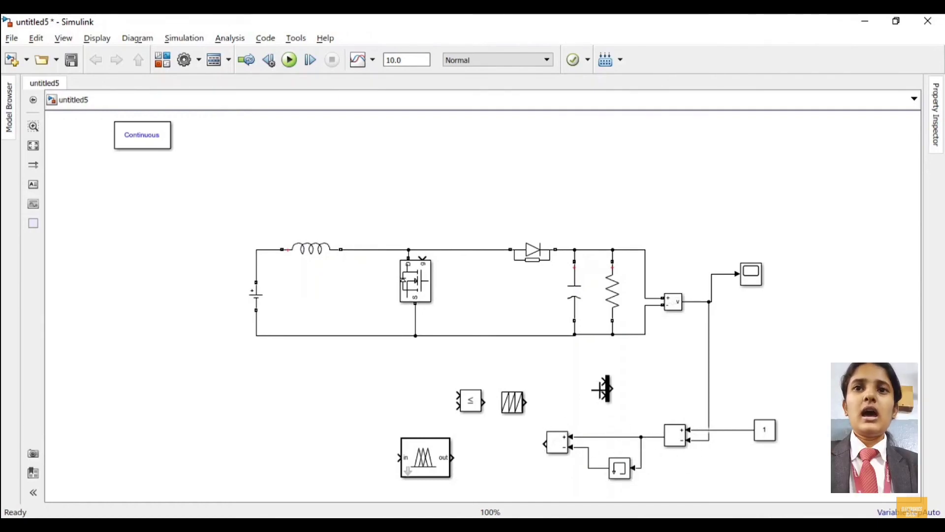
# Flip the Mux and place it between the second Subtract block and the Fuzzy Logic Controller
pyautogui.moveTo(612, 390); pyautogui.dragTo(541, 457)
pyautogui.hotkey('ctrl', 'r')
pyautogui.hotkey('ctrl', 'r')
pyautogui.moveTo(504, 447); pyautogui.dragTo(501, 434)
# Flip the Fuzzy Logic Controller and feed its input from the Mux, with both Subtract outputs wired into the Mux
pyautogui.moveTo(433, 456); pyautogui.dragTo(433, 442)
pyautogui.hotkey('ctrl', 'r')
pyautogui.hotkey('ctrl', 'r')
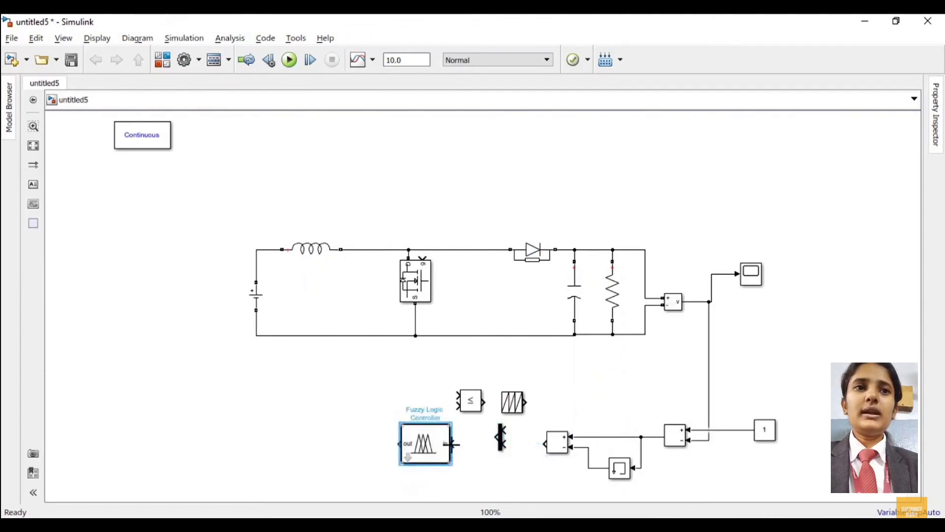
pyautogui.moveTo(631, 436)
pyautogui.mouseDown()
pyautogui.moveTo(625, 428)
pyautogui.moveTo(503, 429)
pyautogui.moveTo(503, 443)
pyautogui.moveTo(451, 443)
pyautogui.moveTo(419, 427)
pyautogui.mouseUp()
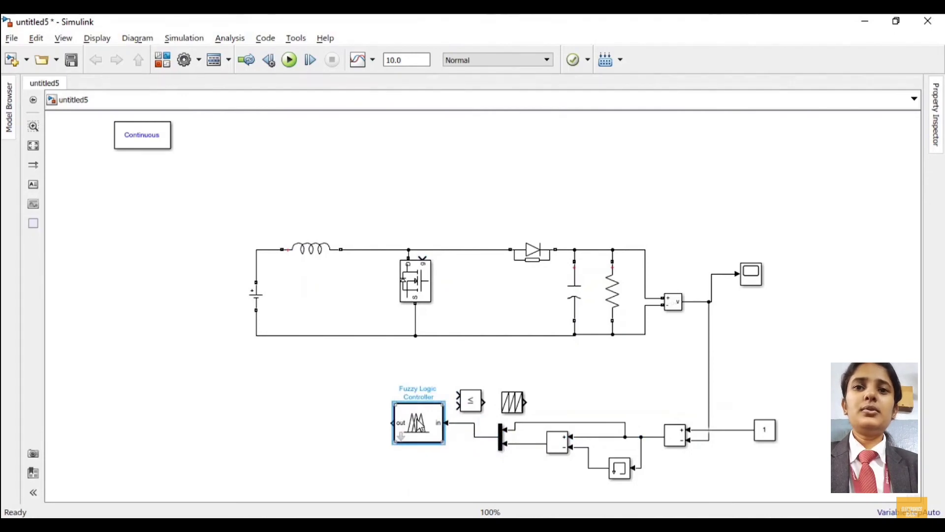
# Flip the Relational Operator and Repeating Sequence and place them on the output side of the Fuzzy Logic Controller
pyautogui.moveTo(482, 408); pyautogui.dragTo(266, 410)
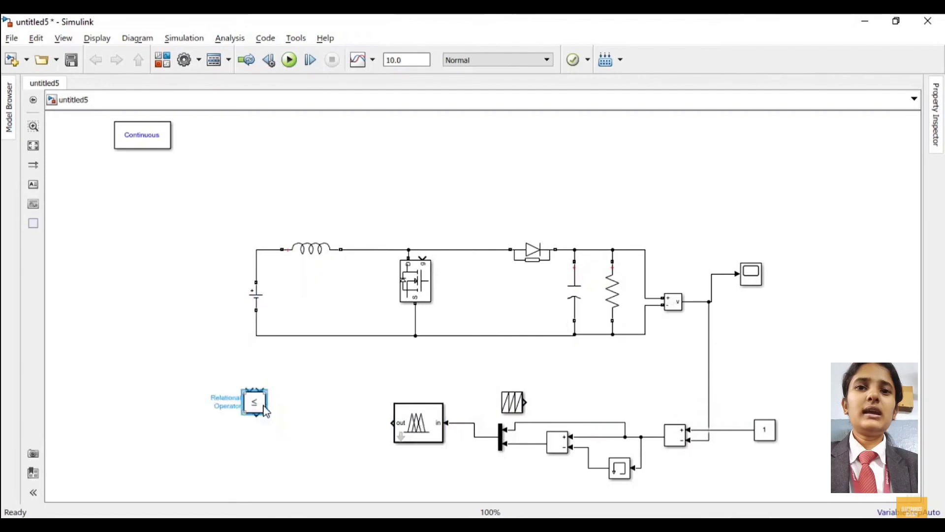
pyautogui.moveTo(514, 413); pyautogui.dragTo(295, 473)
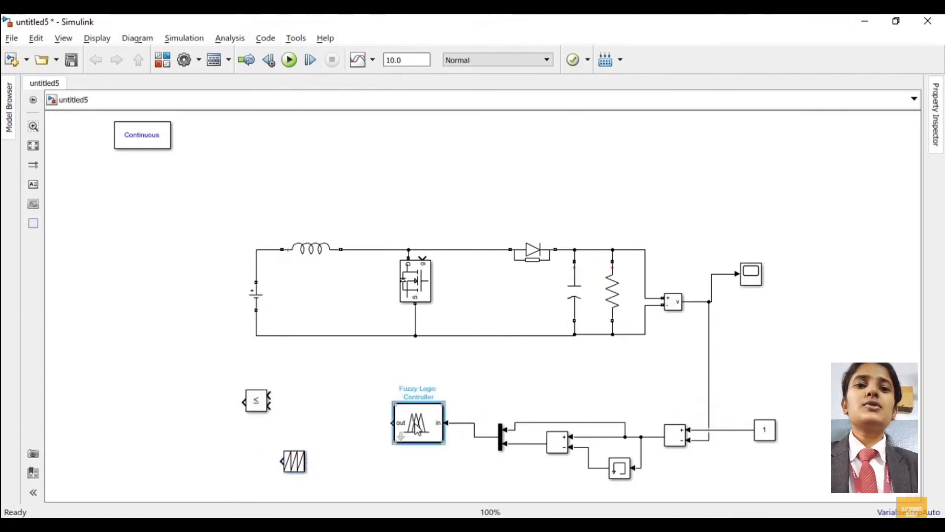
# Set the Fuzzy Logic Controller's FIS name to 'mpp.fis'
pyautogui.doubleClick(416, 430)
pyautogui.click(547, 286)
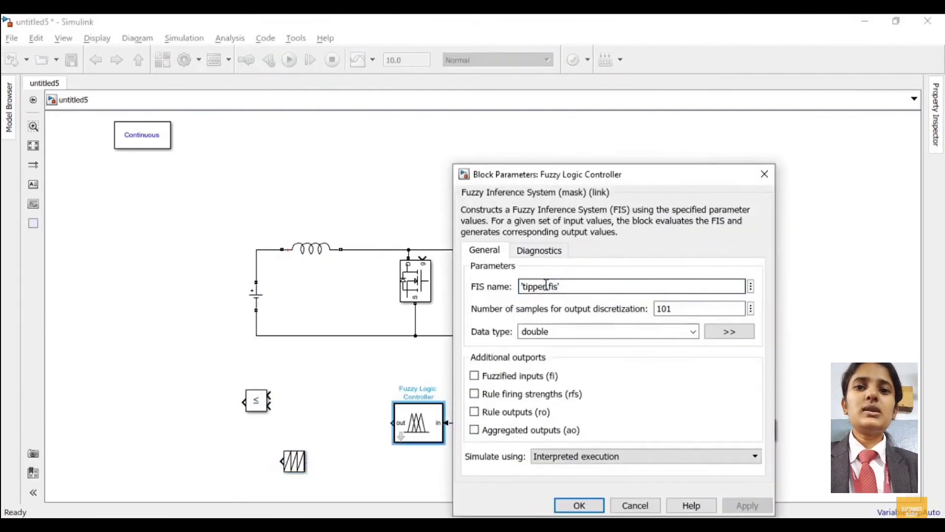
pyautogui.moveTo(545, 286); pyautogui.dragTo(527, 286)
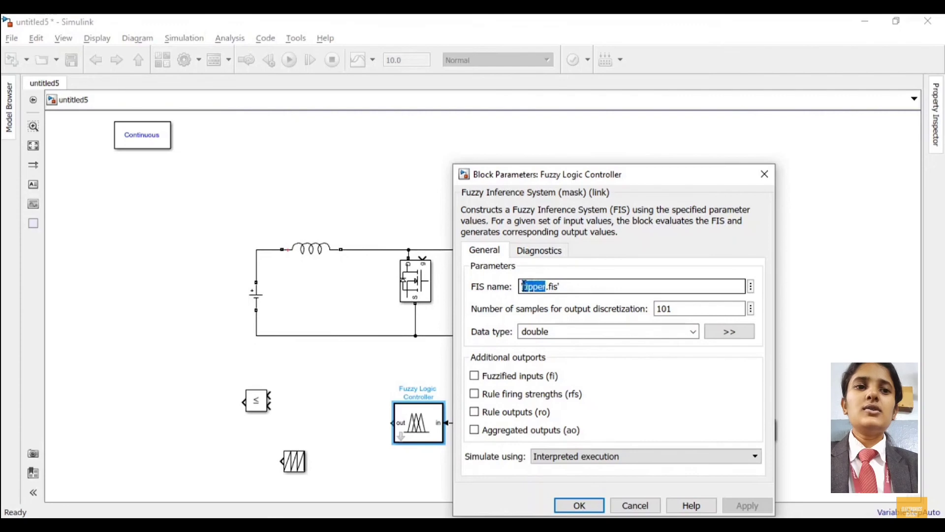
pyautogui.write('mppt')
pyautogui.click(593, 505)
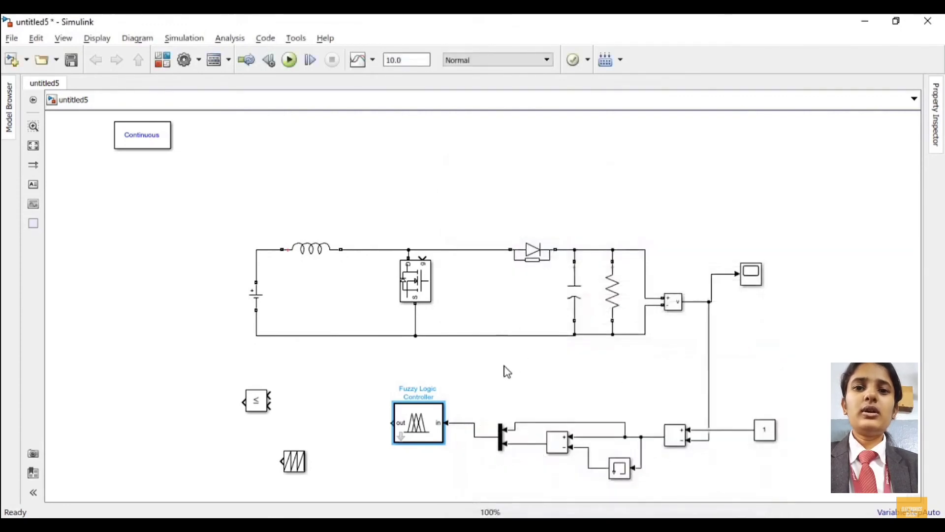
# Wire the fuzzy controller's output to the Relational Operator's first input and the Repeating Sequence to its second input
pyautogui.moveTo(270, 394); pyautogui.dragTo(394, 422)
pyautogui.moveTo(298, 464); pyautogui.dragTo(270, 405)
# Set the Repeating Sequence's time values to [0 0.5 1]/1000 and its output values to [0 1 0]
pyautogui.doubleClick(328, 458)
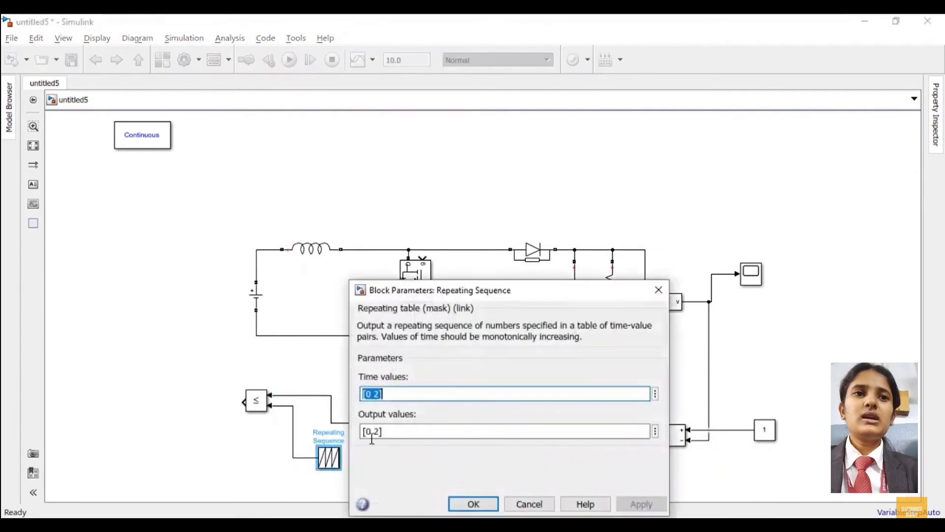
pyautogui.click(379, 393)
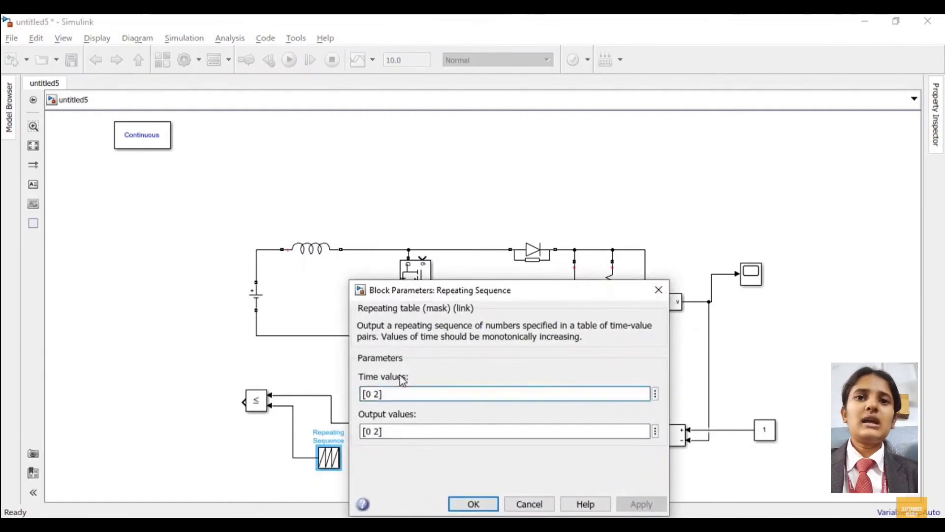
pyautogui.press('BackSpace')
pyautogui.write('0.5 1]')
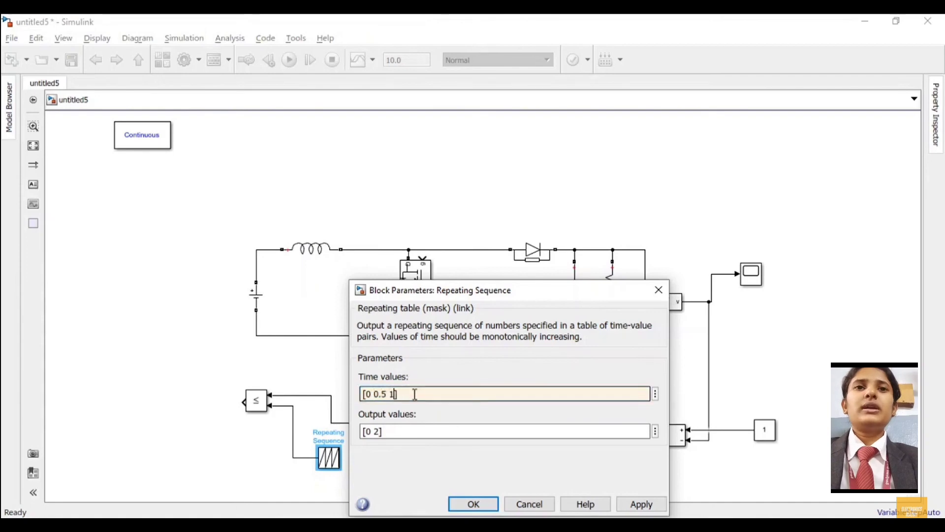
pyautogui.write('/100')
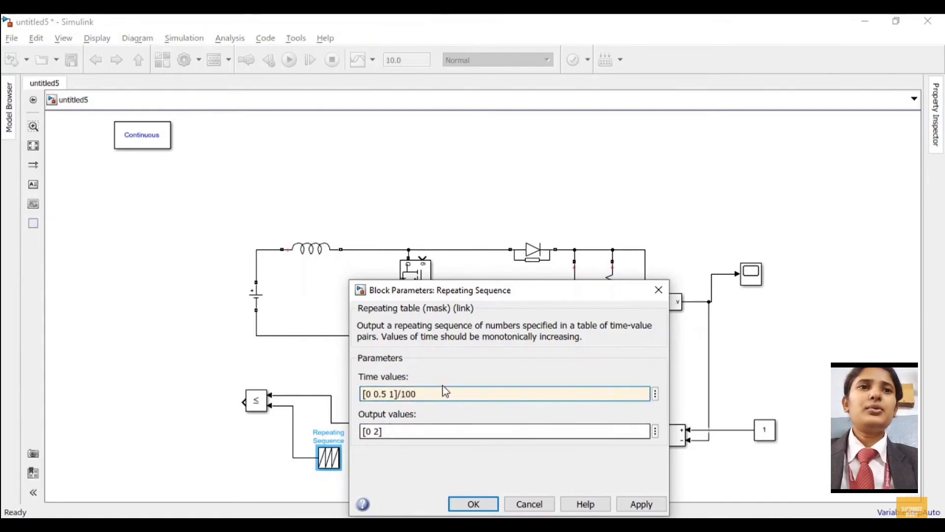
pyautogui.write('0')
pyautogui.click(379, 431)
pyautogui.press('BackSpace')
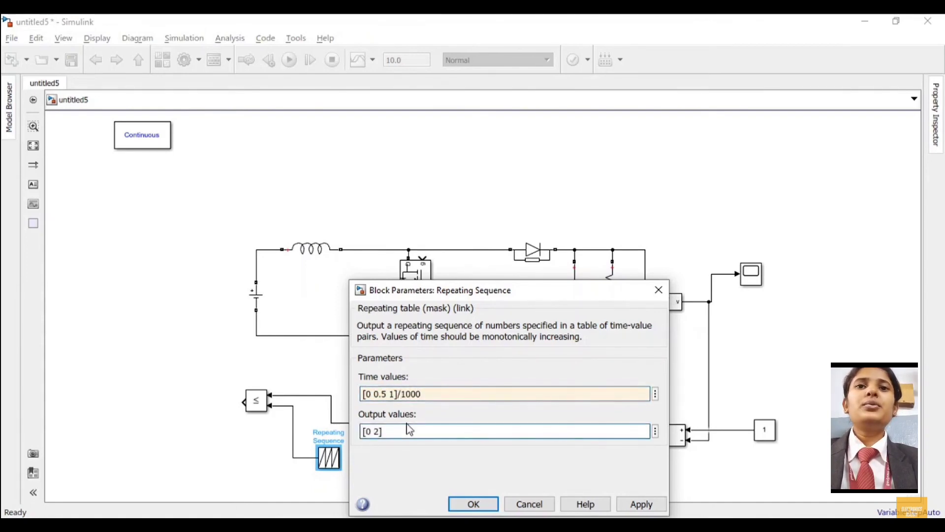
pyautogui.write('1 0')
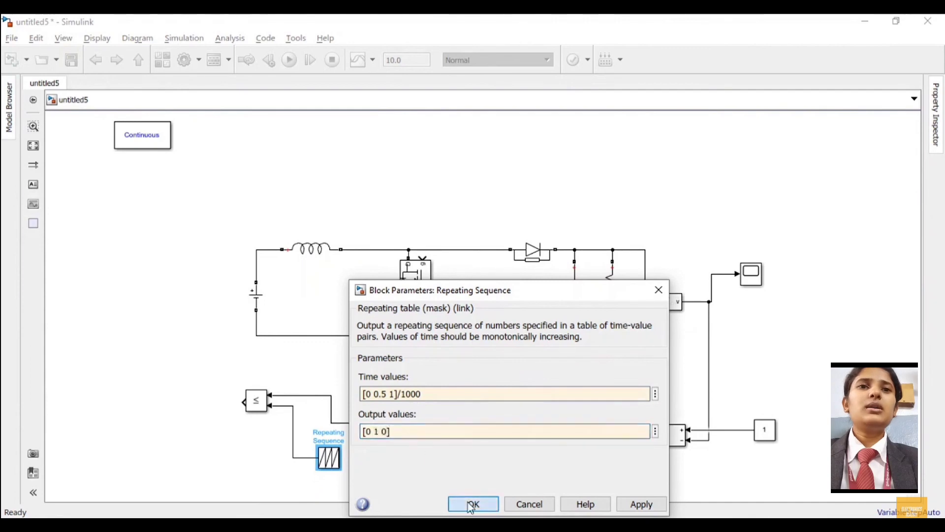
pyautogui.click(473, 503)
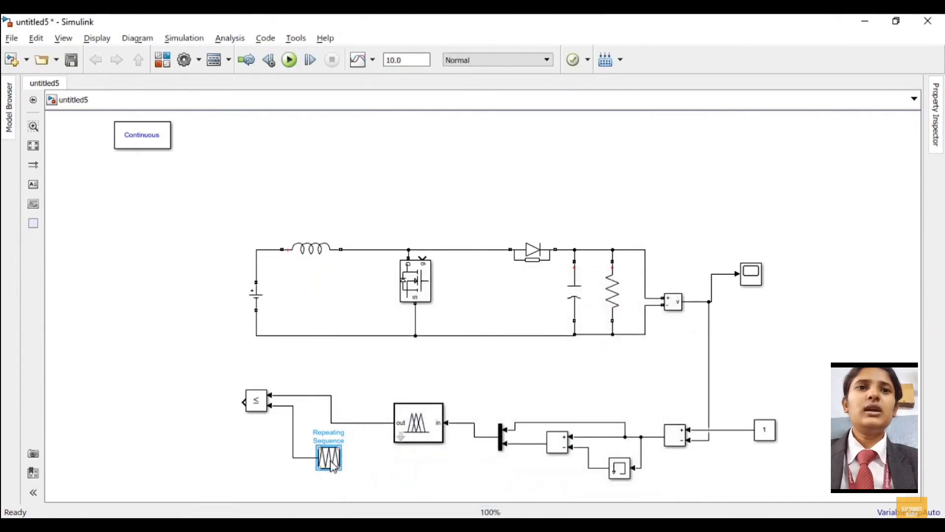
# Review the time values and output values in the Repeating Sequence block's parameters
pyautogui.doubleClick(333, 466)
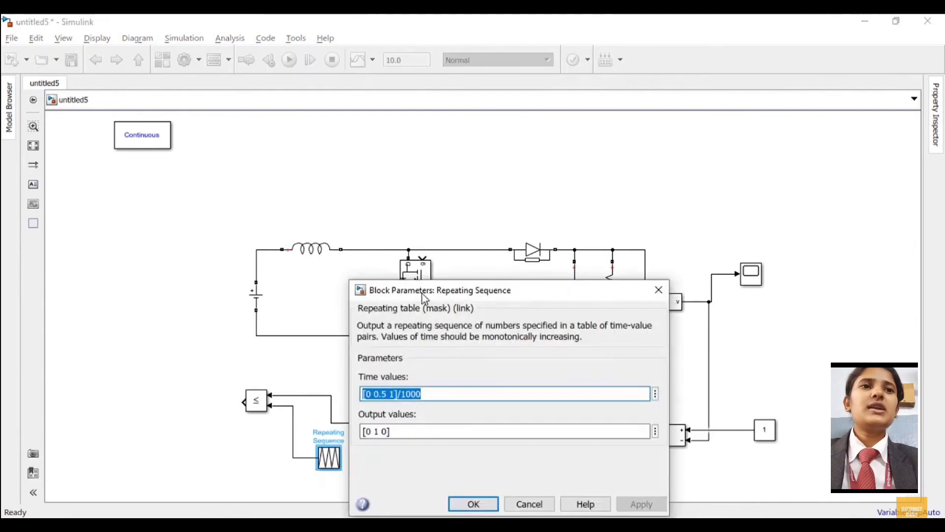
pyautogui.click(346, 320)
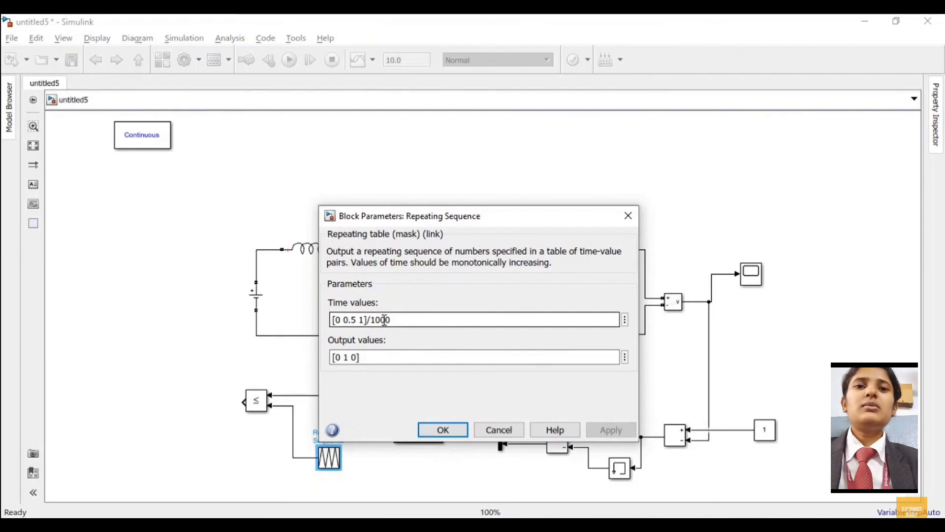
pyautogui.click(357, 358)
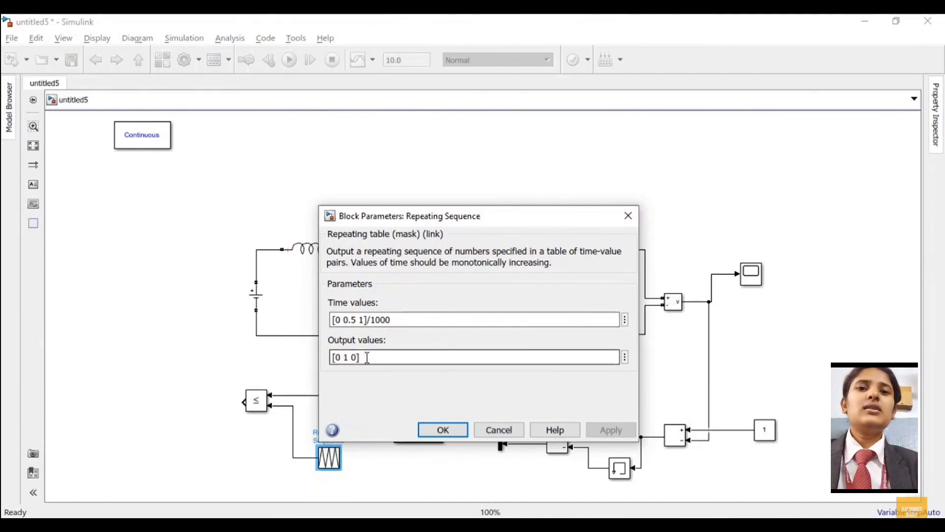
pyautogui.click(431, 428)
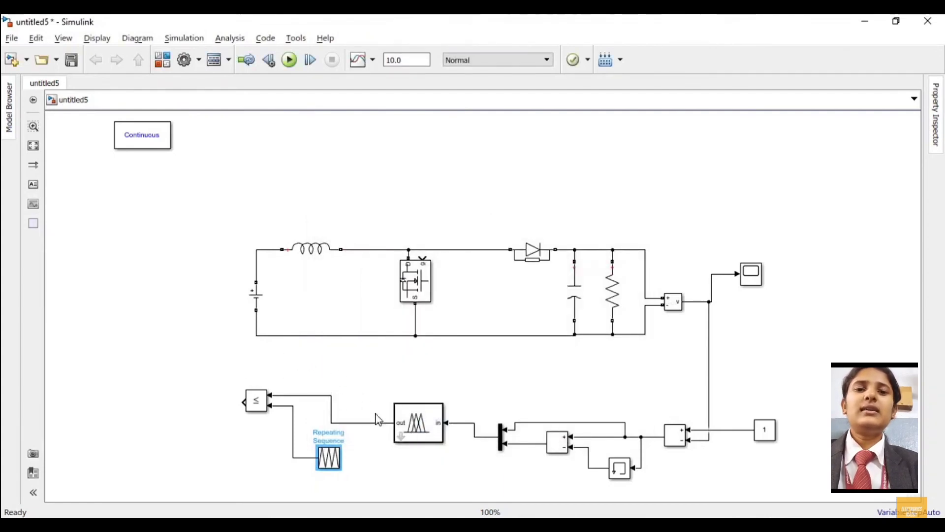
pyautogui.doubleClick(329, 465)
pyautogui.click(663, 287)
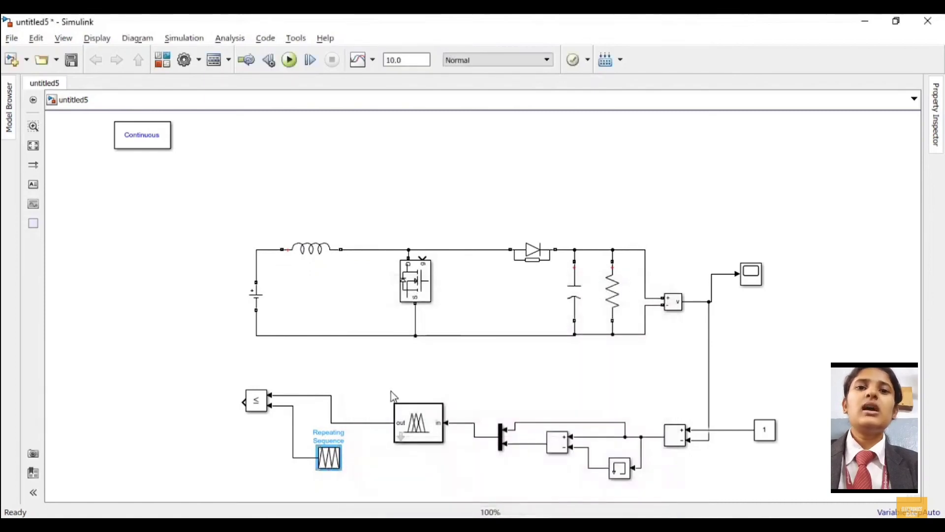
# Wire the Relational Operator's output to the MOSFET's gate and set the Constant block's value to 48
pyautogui.moveTo(243, 402); pyautogui.dragTo(422, 256)
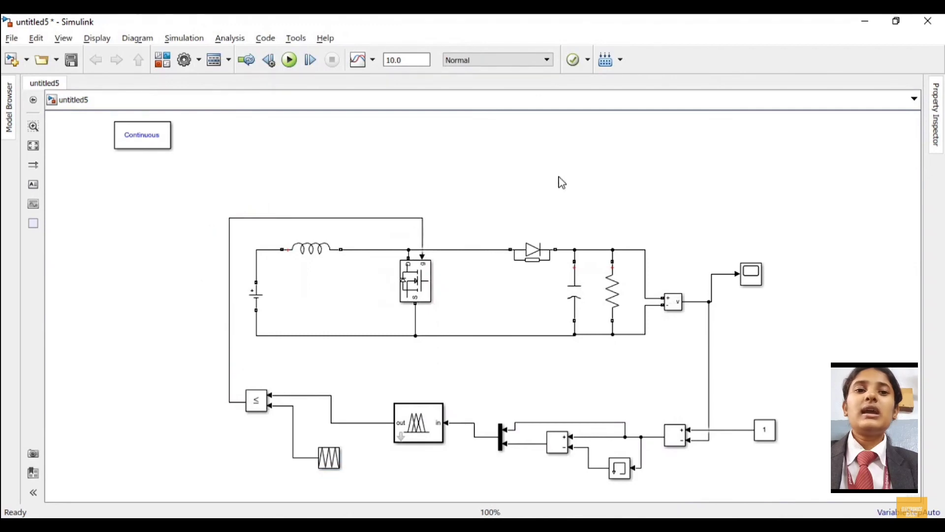
pyautogui.doubleClick(764, 429)
pyautogui.write('4')
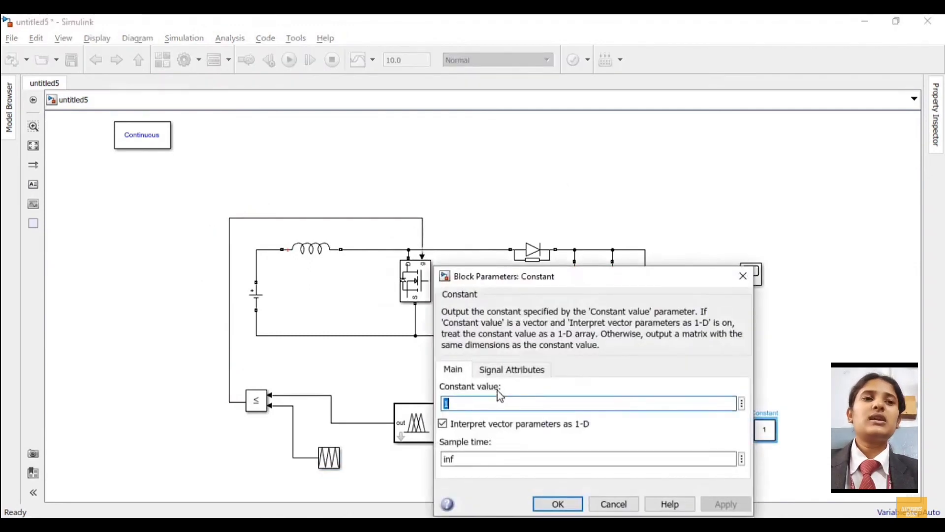
pyautogui.click(555, 503)
# Move the powergui block closer to the circuit and set its simulation type to Discrete with a sample time of 50e-6 s
pyautogui.moveTo(143, 127); pyautogui.dragTo(201, 141)
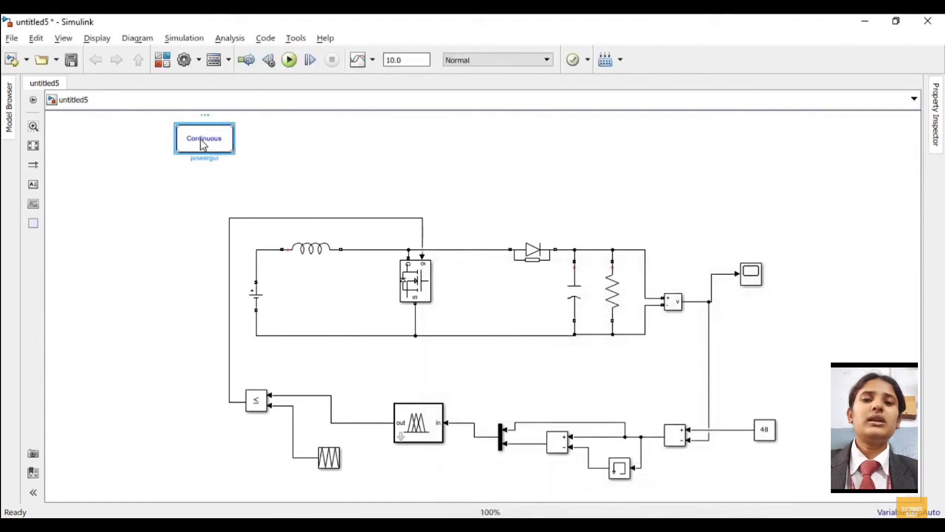
pyautogui.doubleClick(199, 138)
pyautogui.click(363, 104)
pyautogui.click(363, 126)
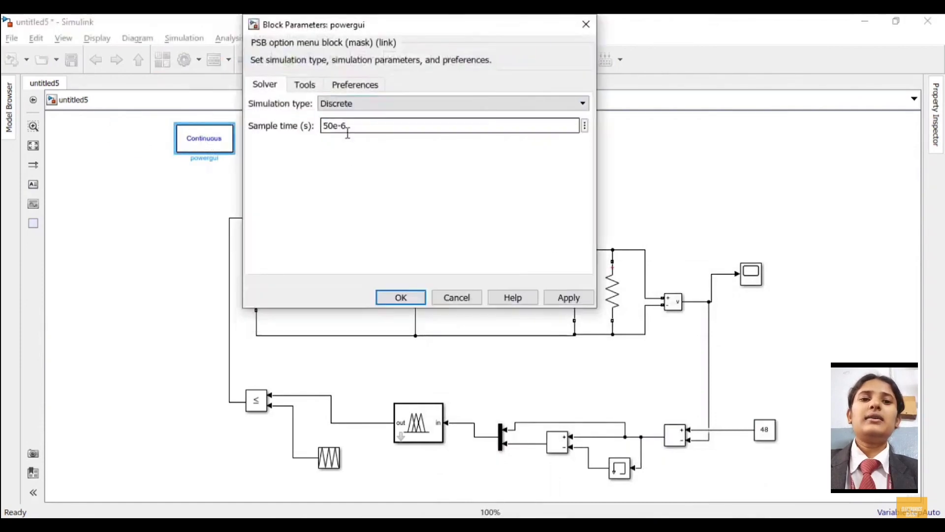
pyautogui.click(412, 295)
# Open the model's simulation stop time for editing
pyautogui.doubleClick(416, 60)
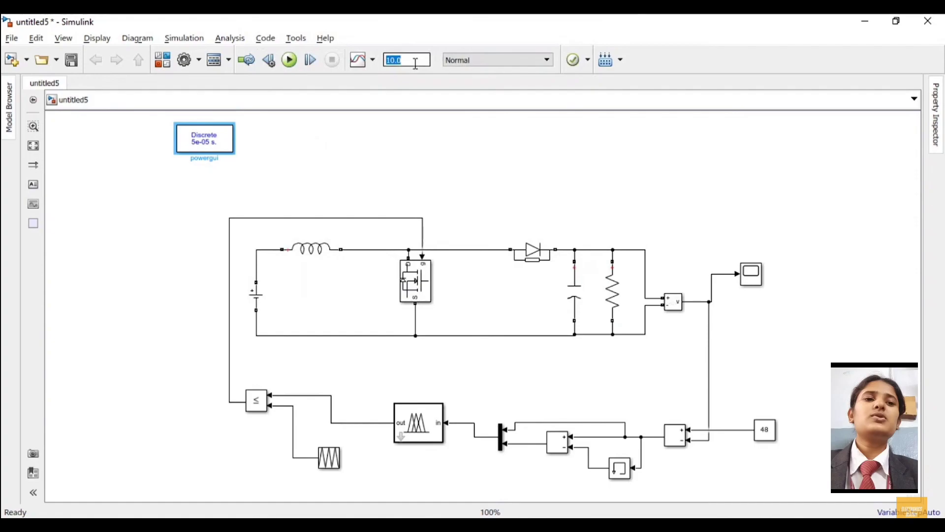